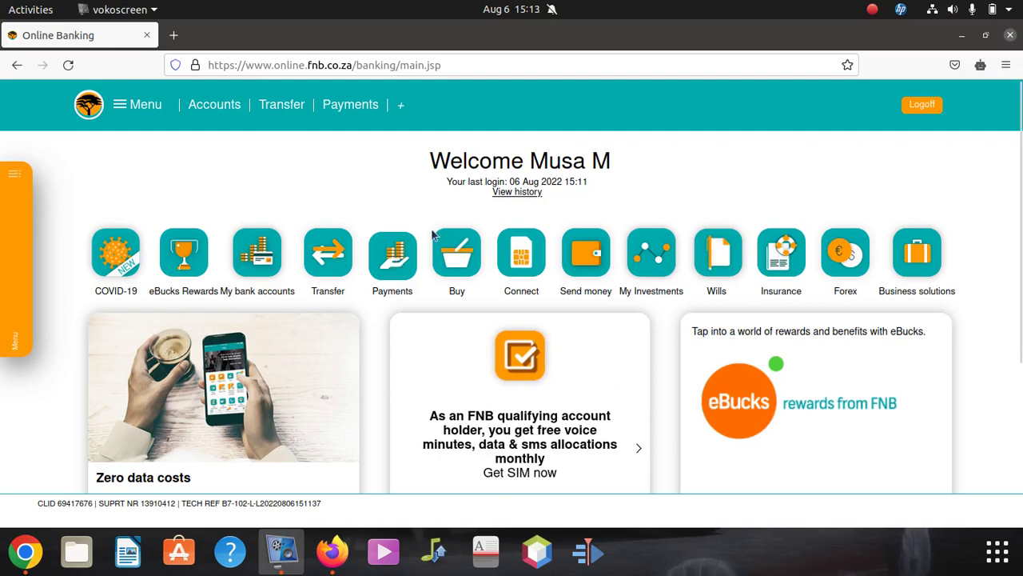
- Start adding a new recipient with Easy Account as the default payment account
click(384, 254)
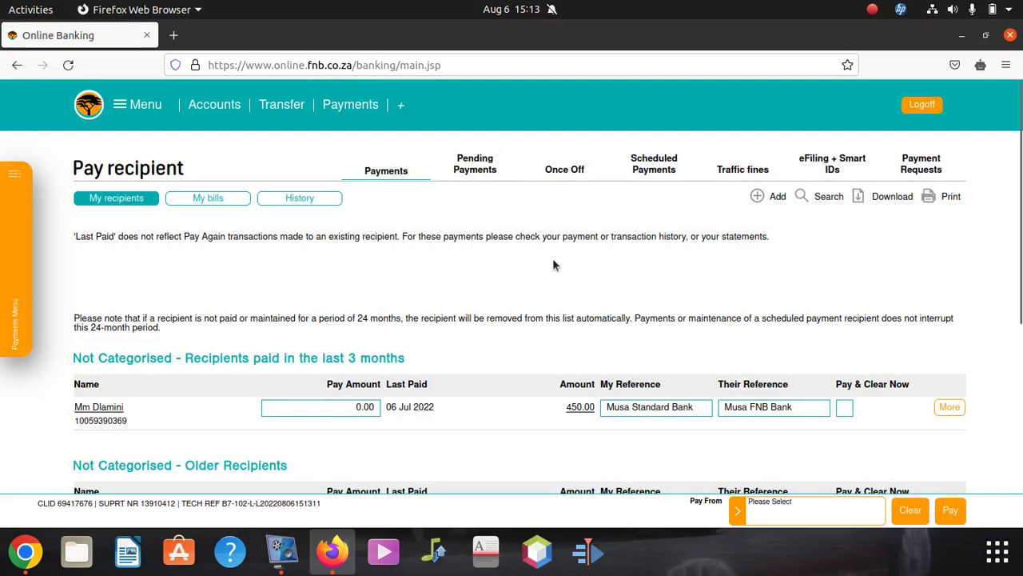
click(760, 198)
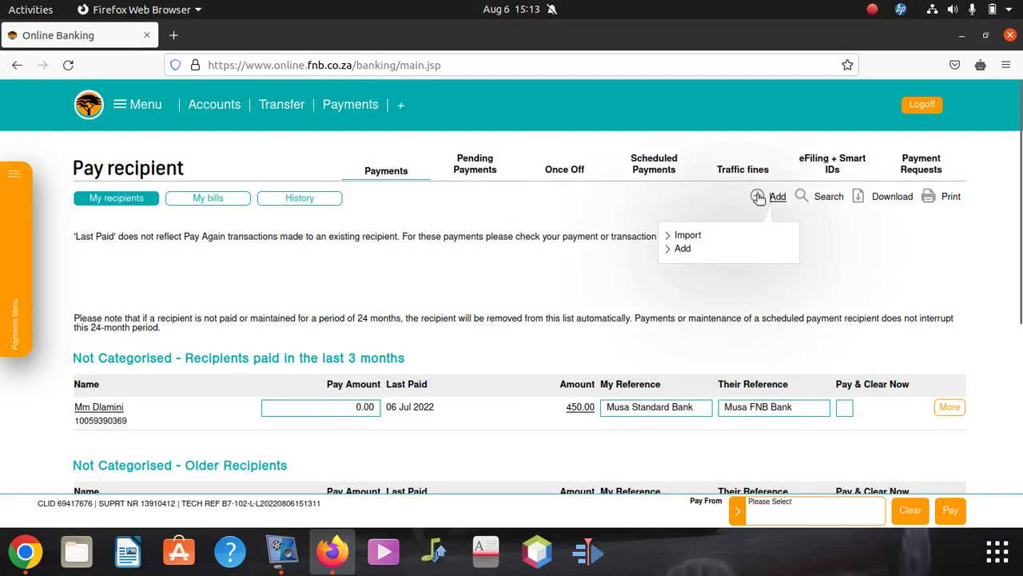
click(686, 249)
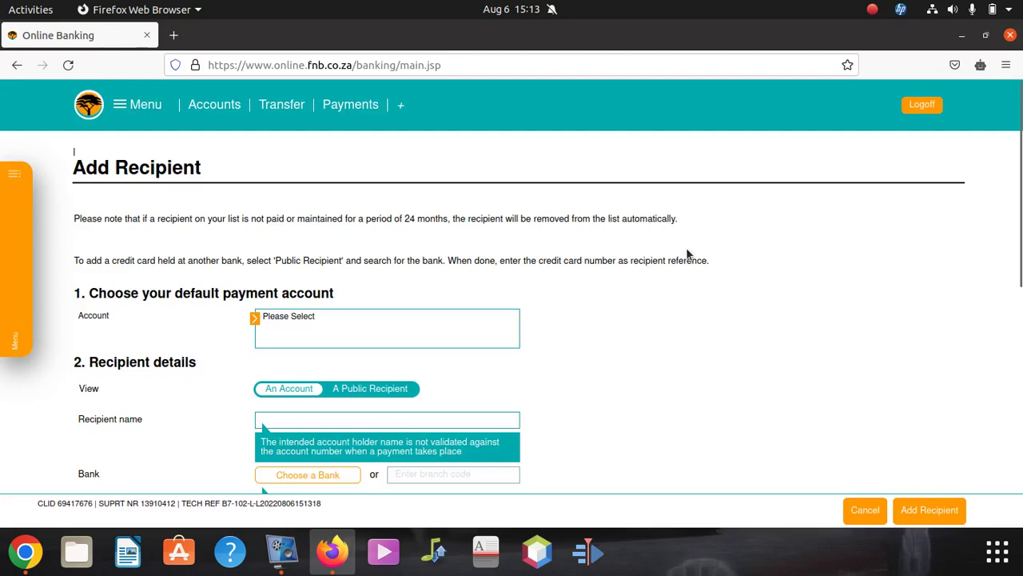
click(294, 325)
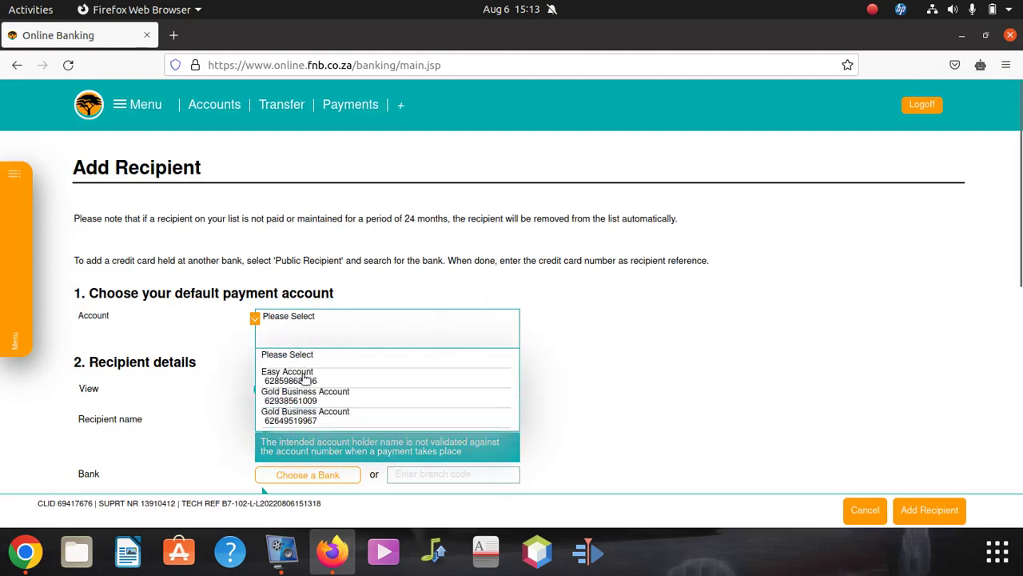
click(303, 377)
scroll(359, 326, down, 2)
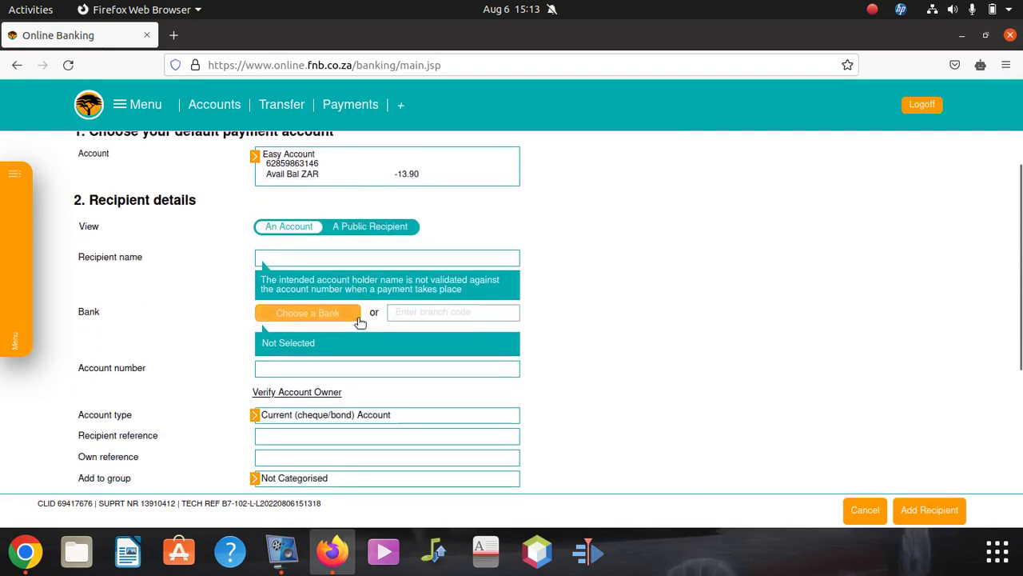
click(320, 174)
click(320, 174)
scroll(319, 236, down, 2)
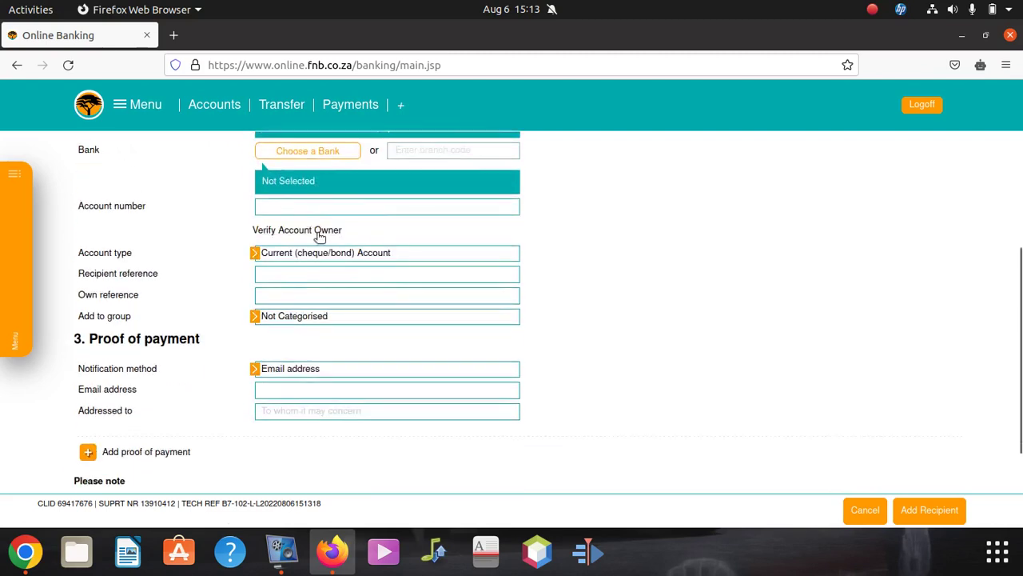
scroll(320, 236, up, 1)
- Enter the recipient's account number into the Recipient name field
click(307, 176)
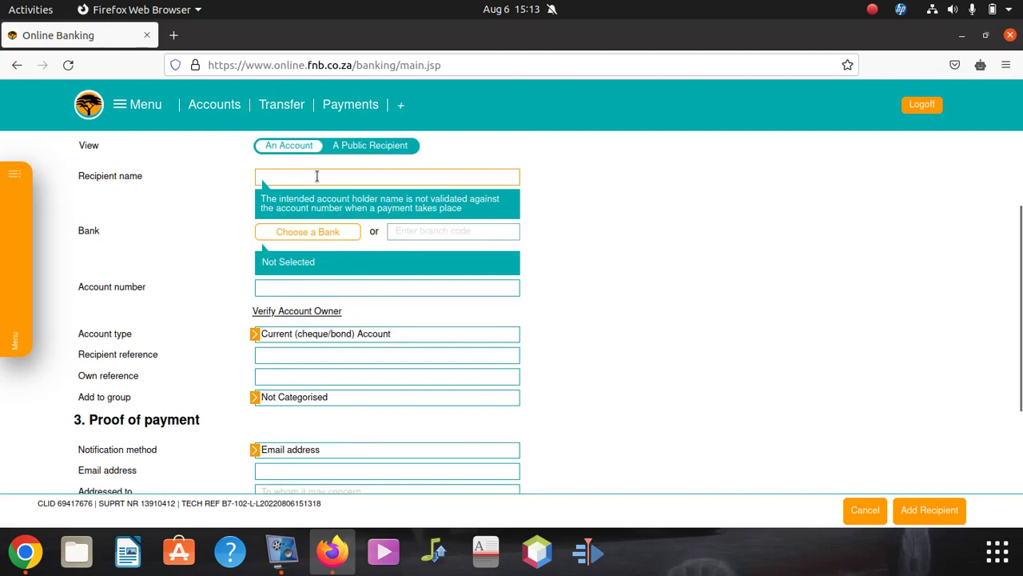
text(0)
key(BackSpace)
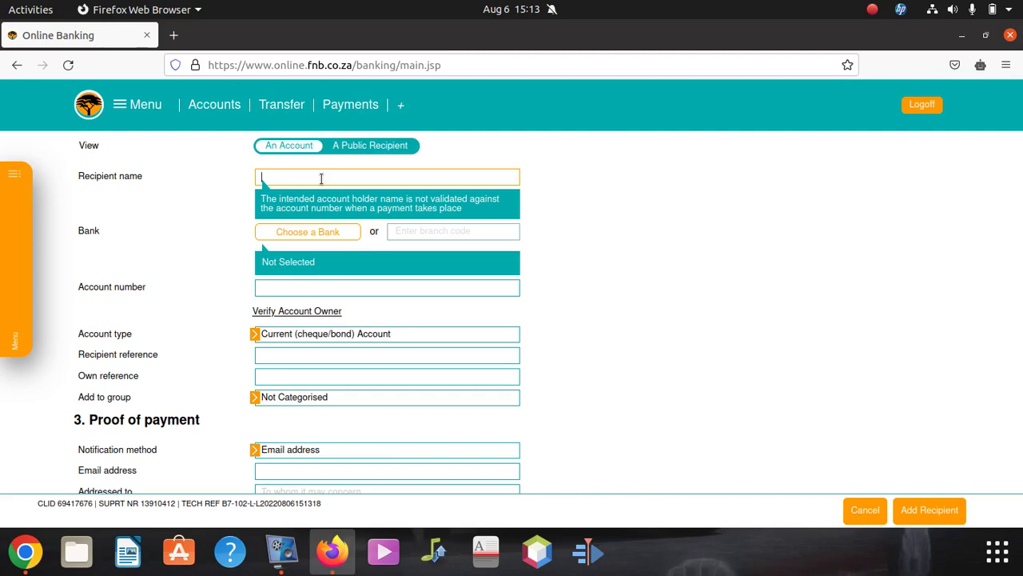
click(301, 236)
- Pick Capitec Bank from the bank list so branch code 470010 is filled in
click(564, 238)
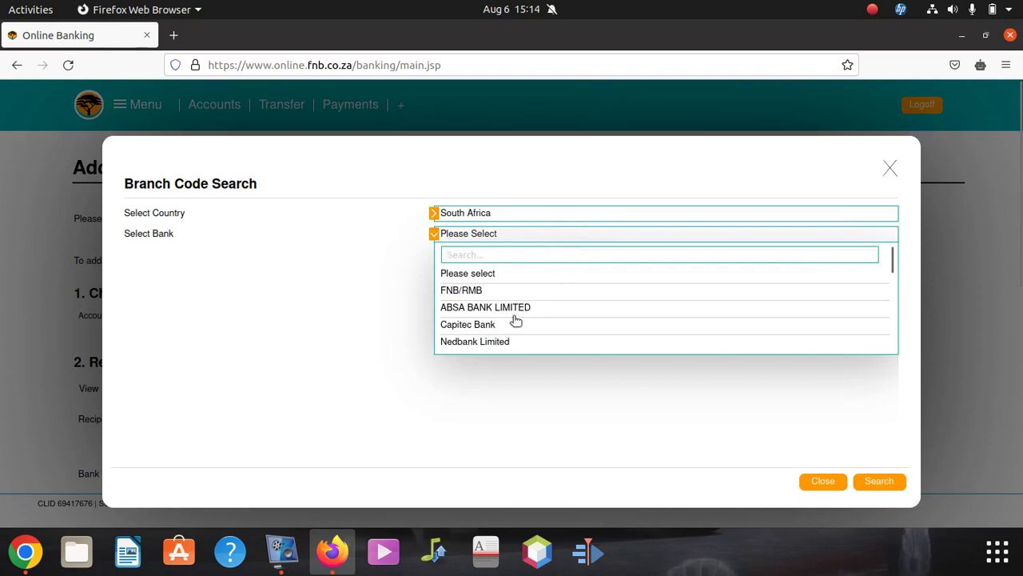
click(482, 325)
scroll(398, 379, down, 5)
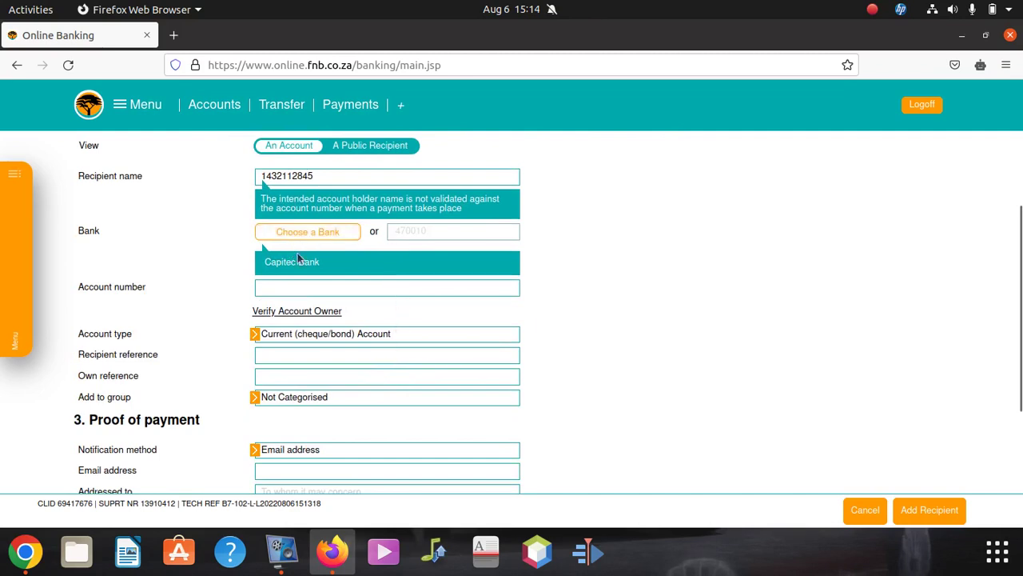
click(419, 232)
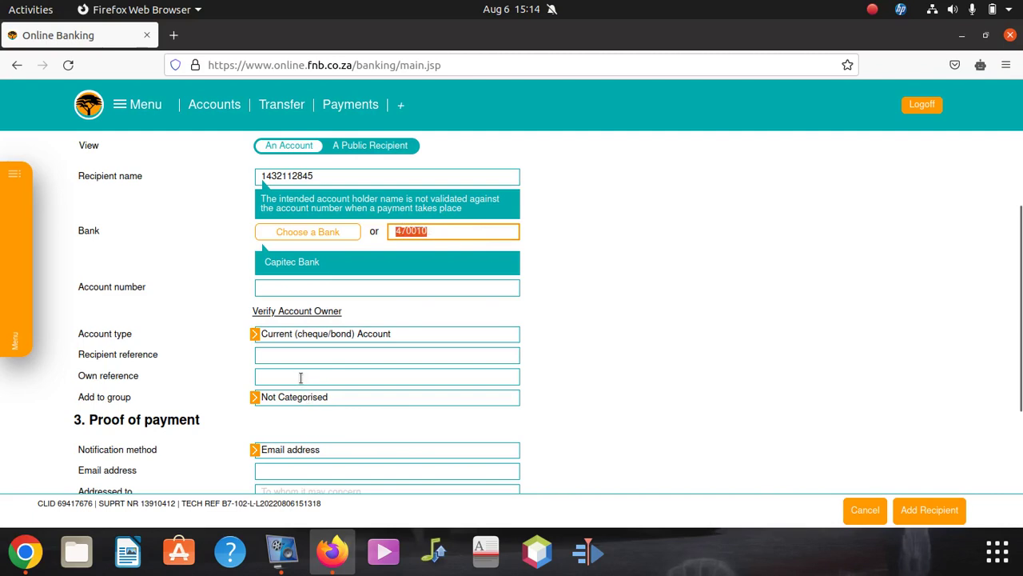
- Set the account type to Savings Account and the recipient reference to 'Youtube Money'
click(325, 329)
click(325, 331)
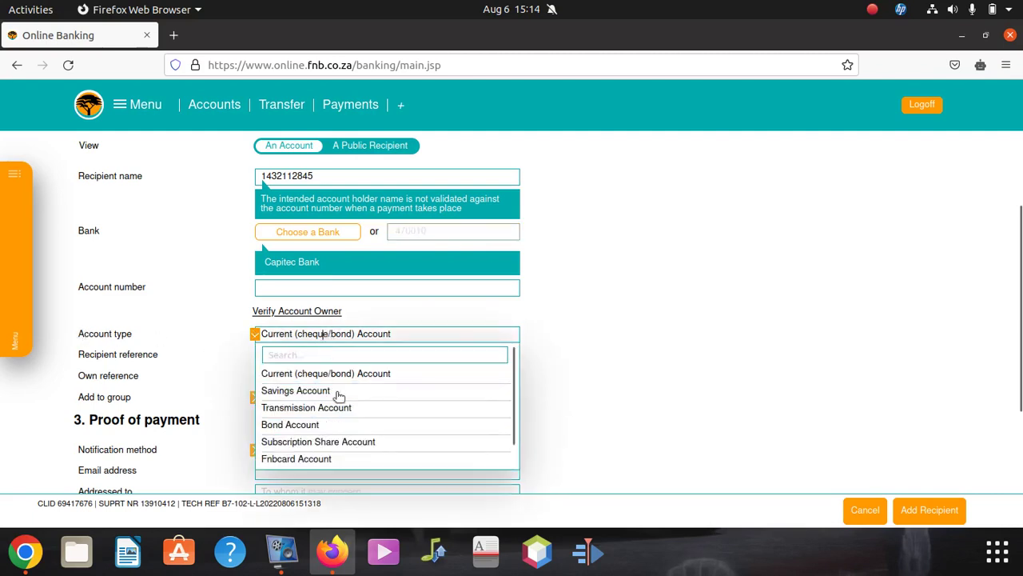
click(311, 392)
click(299, 360)
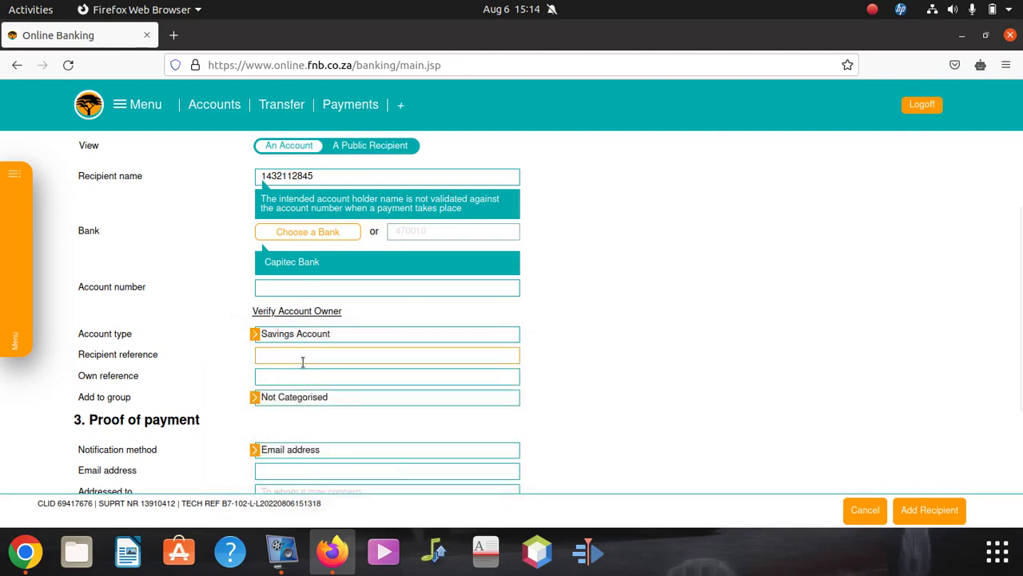
text(FNB)
key(BackSpace)
key(BackSpace)
key(BackSpace)
text(yOUTUBE MONEY)
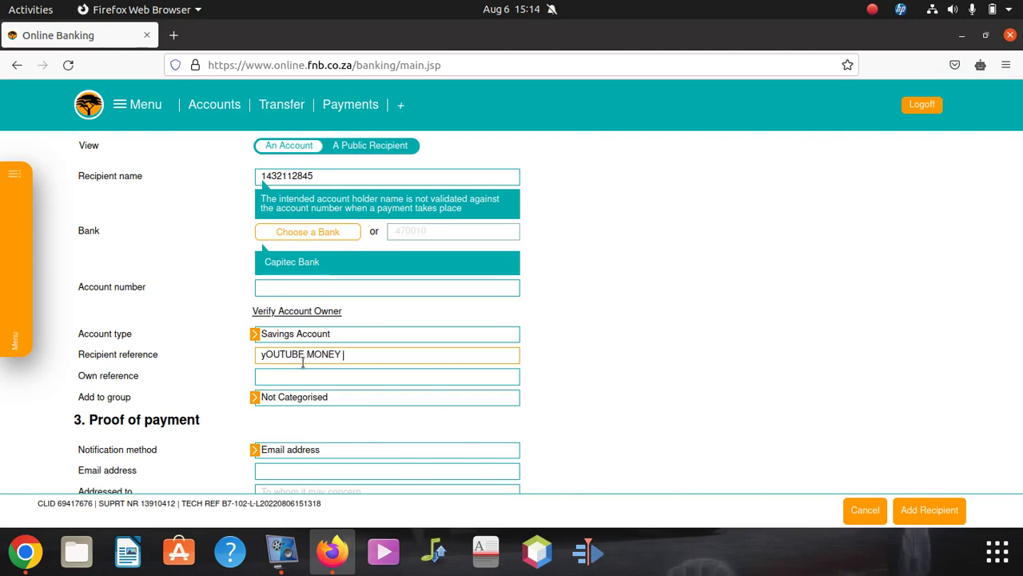
key(BackSpace)
key(BackSpace)
key(BackSpace)
key(BackSpace)
key(BackSpace)
key(BackSpace)
key(BackSpace)
key(BackSpace)
key(BackSpace)
key(BackSpace)
key(BackSpace)
key(BackSpace)
key(BackSpace)
text(Youtube)
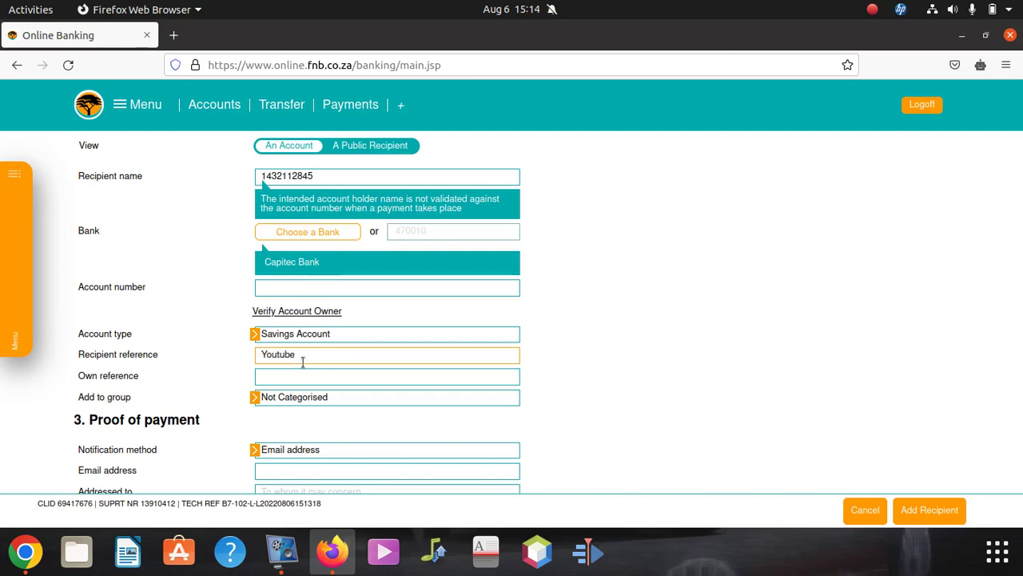
key(BackSpace)
text(e Money)
- Enter the recipient's surname as the own reference
click(345, 380)
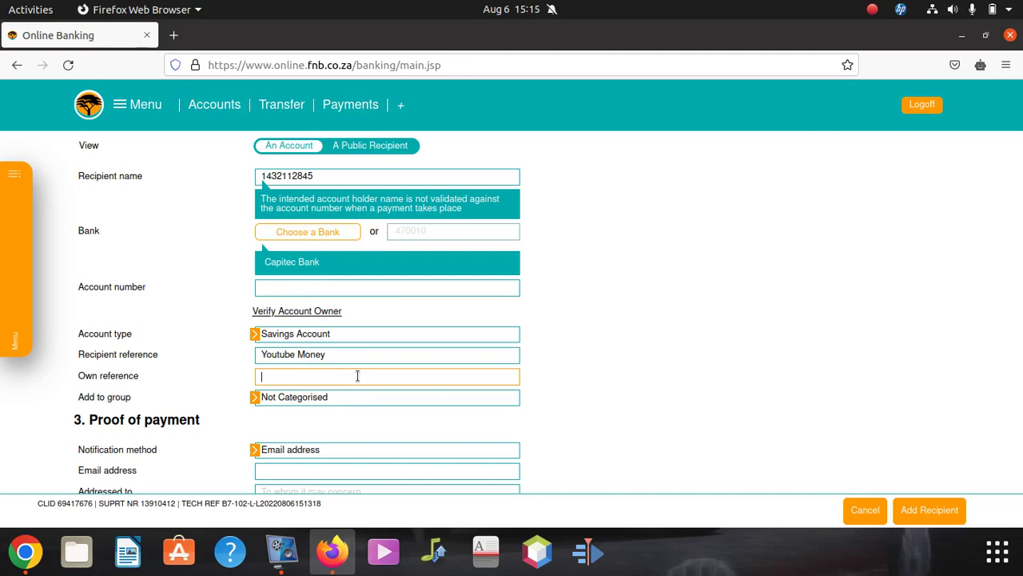
text(Mazibuku)
scroll(312, 395, down, 4)
scroll(310, 357, up, 2)
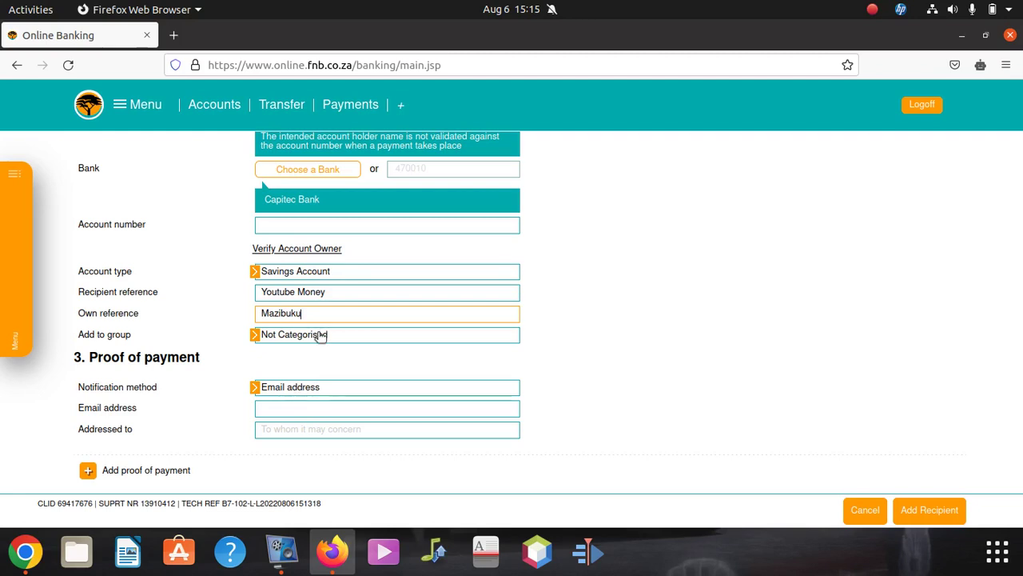
scroll(326, 342, up, 3)
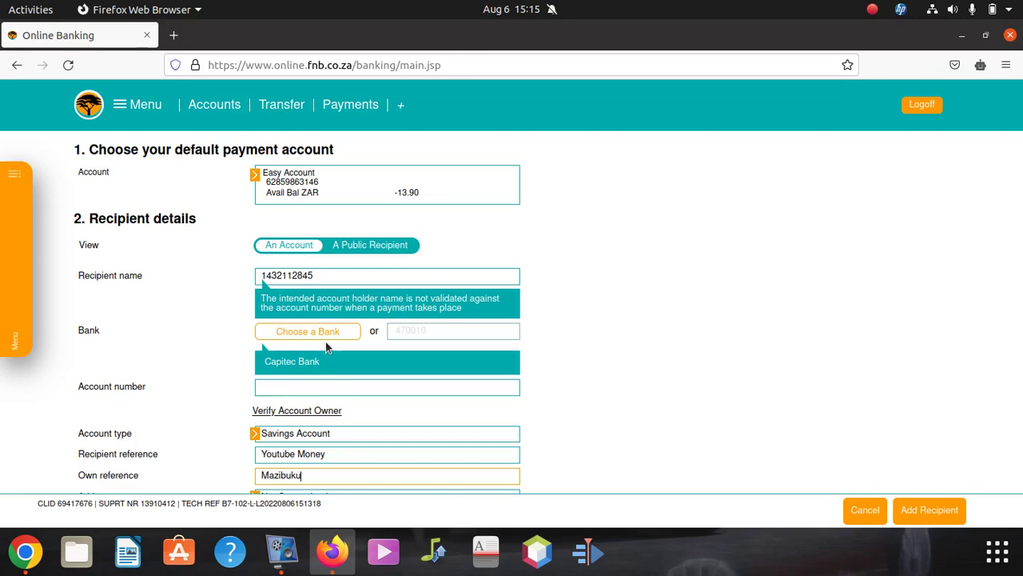
- Cut the account number out of Recipient name and paste it into Account number
double_click(282, 269)
key(ctrl+c)
right_click(276, 272)
click(323, 317)
click(349, 382)
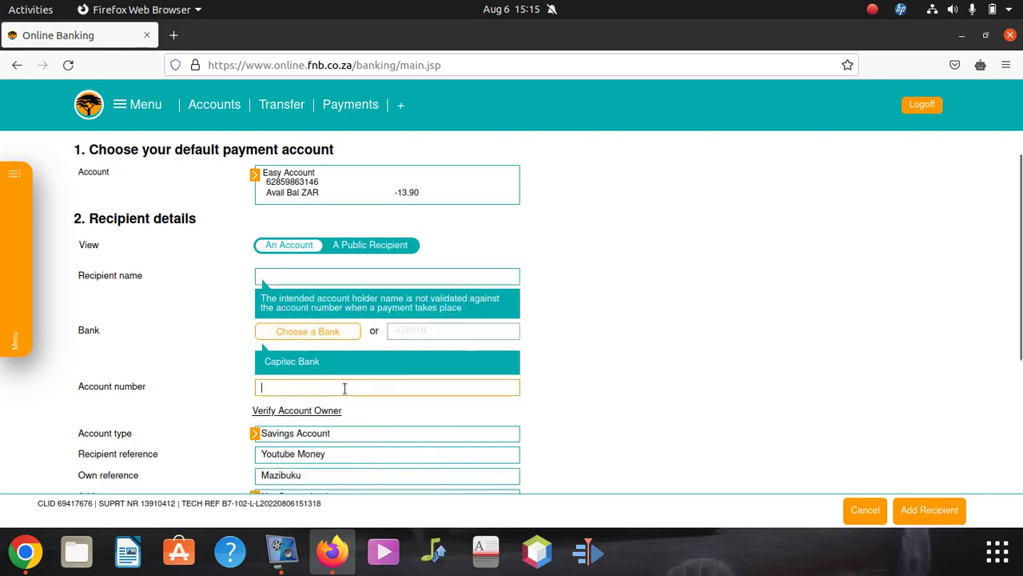
right_click(348, 387)
click(382, 269)
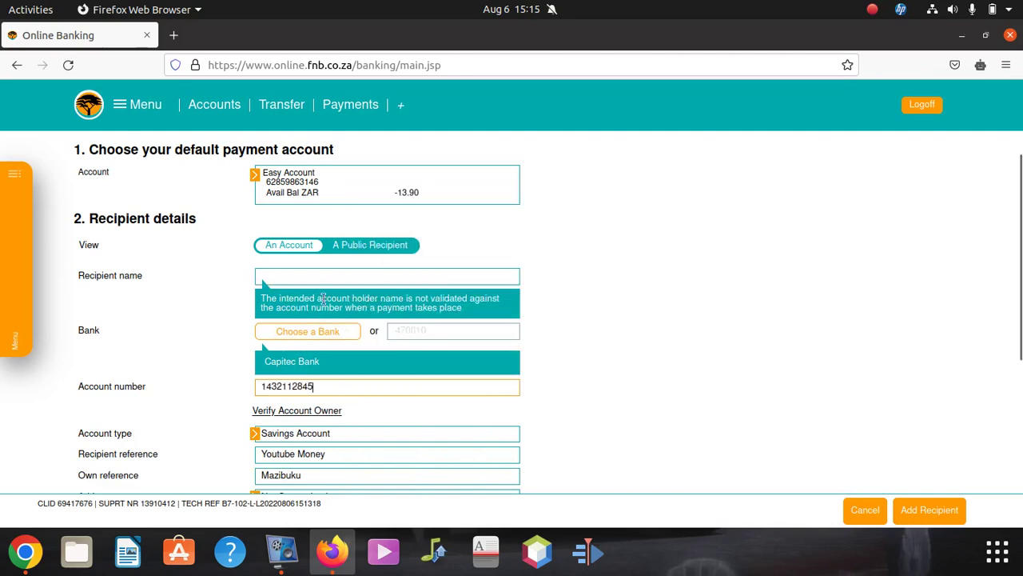
- Enter the recipient's full name in the Recipient name field
click(308, 275)
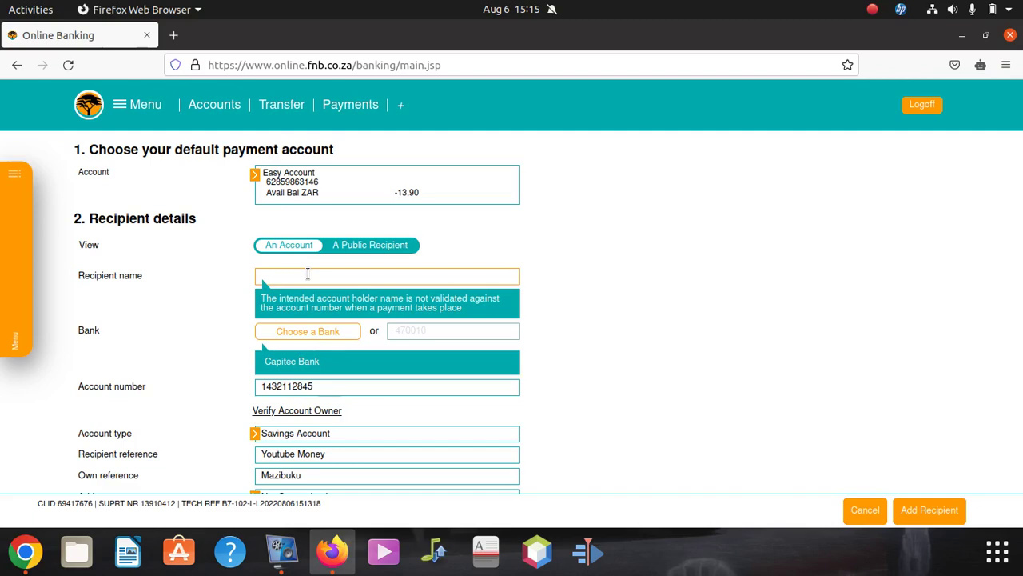
scroll(429, 317, down, 3)
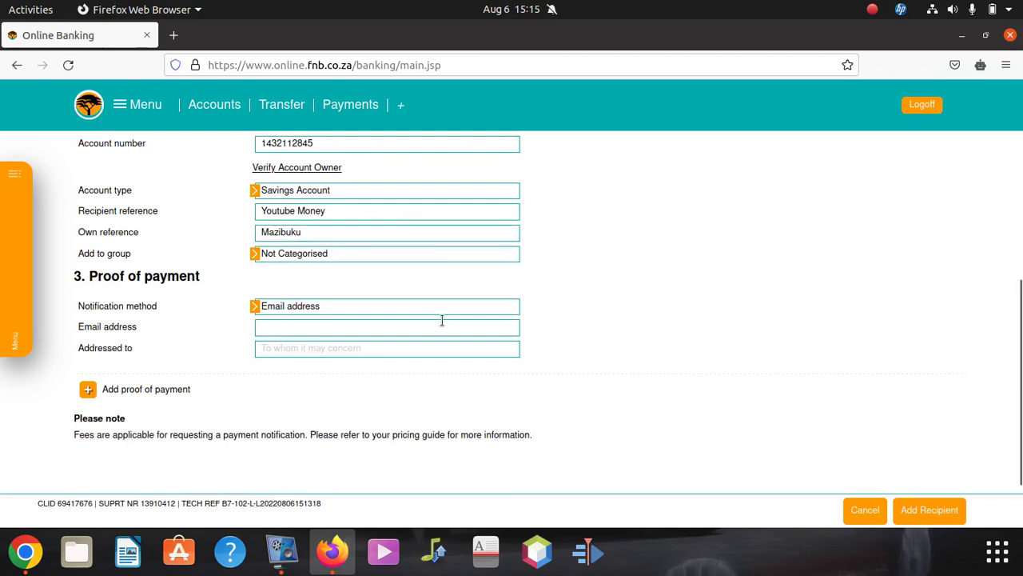
- Keep e-mail as the proof-of-payment method and start typing the recipient's e-mail address
click(382, 310)
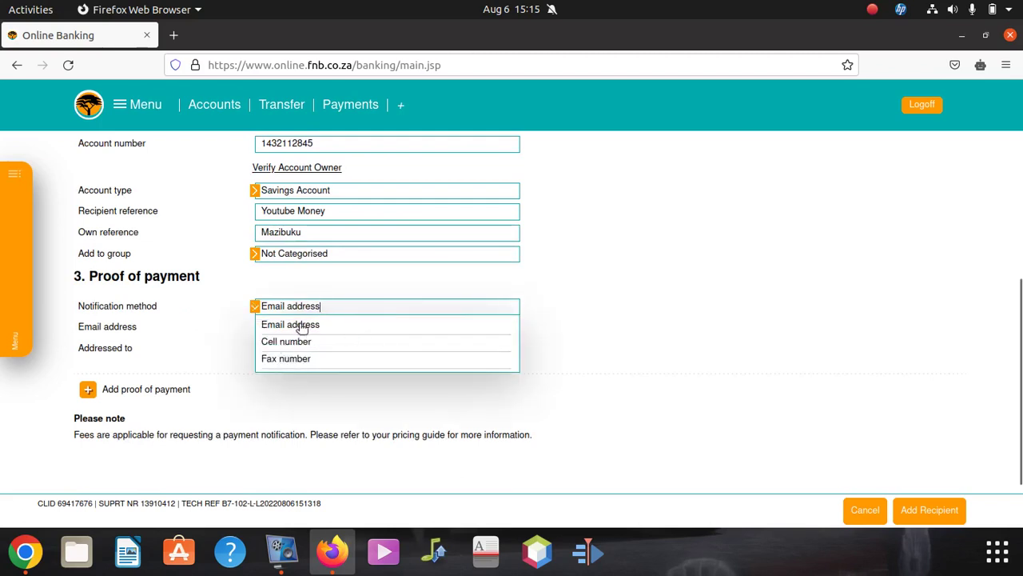
click(297, 326)
click(309, 328)
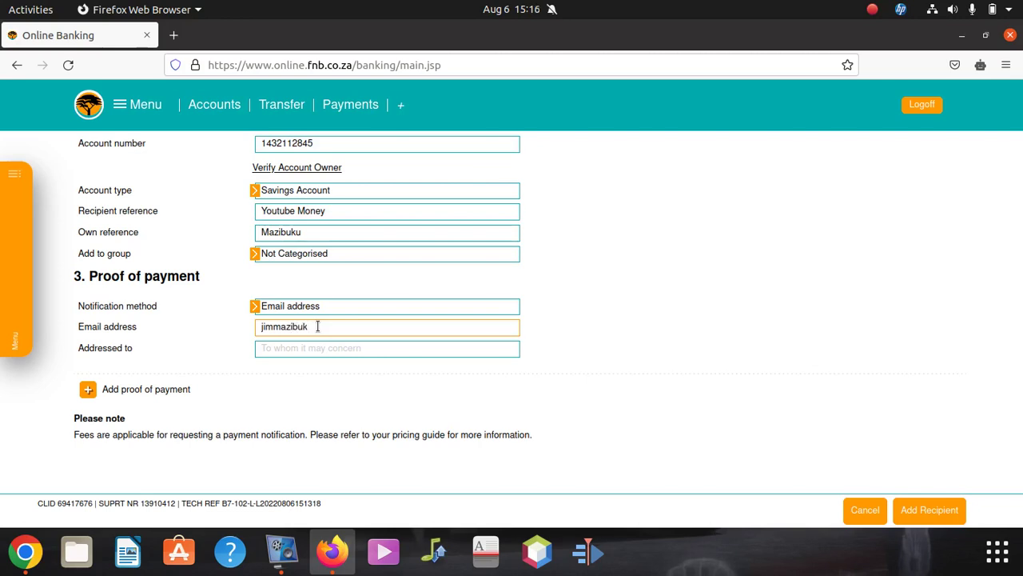
- Fix the misspelt surname in the own reference and complete the recipient's e-mail address
click(304, 233)
key(BackSpace)
text(o)
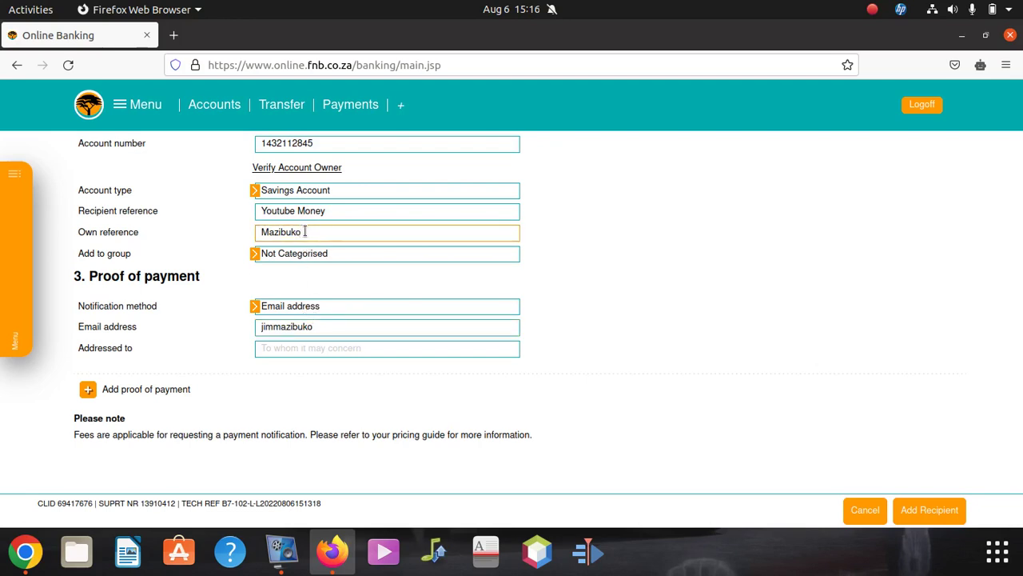
scroll(324, 269, up, 3)
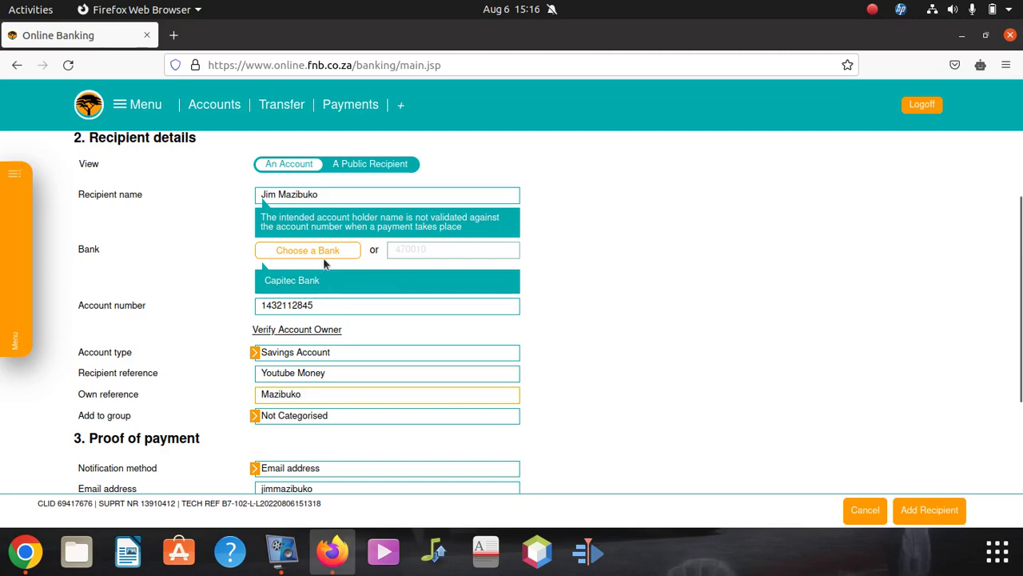
scroll(330, 284, up, 2)
double_click(326, 272)
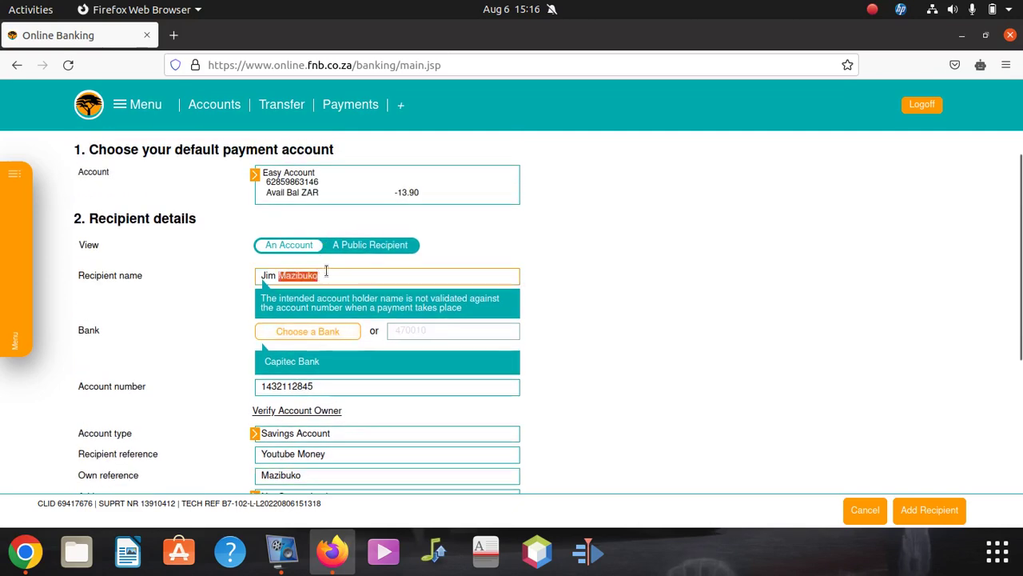
scroll(330, 277, down, 3)
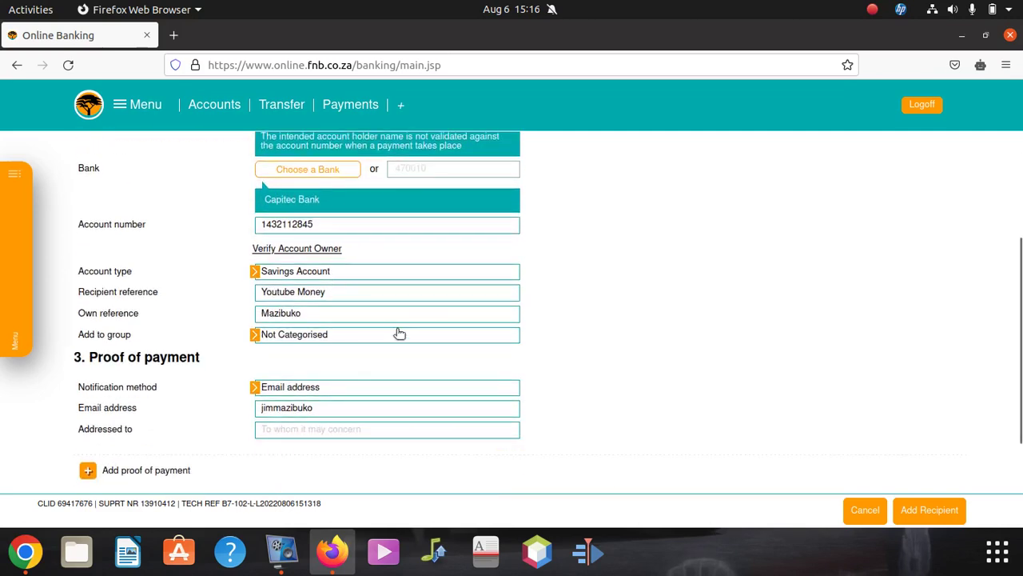
scroll(383, 328, down, 3)
click(319, 241)
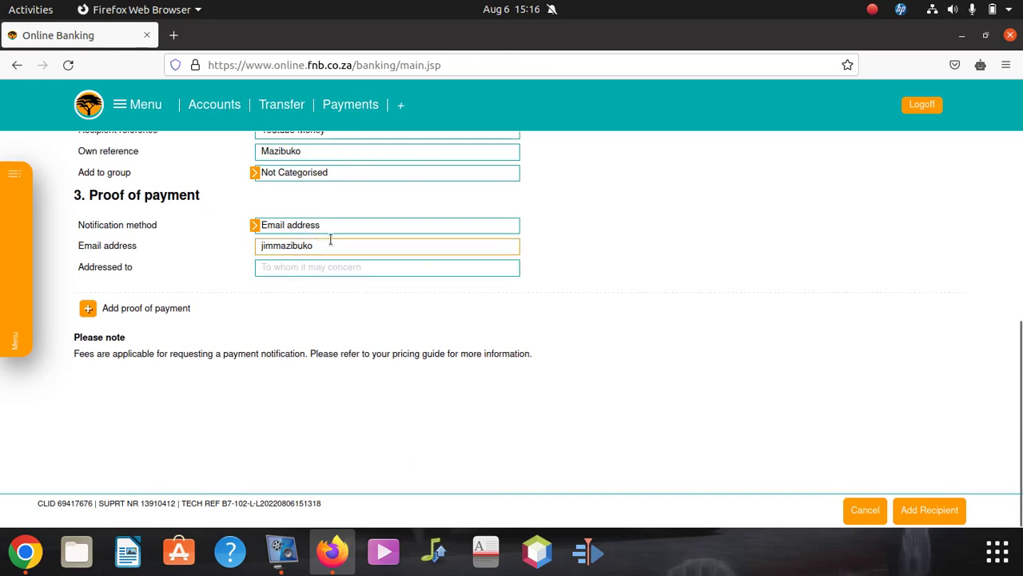
text(@)
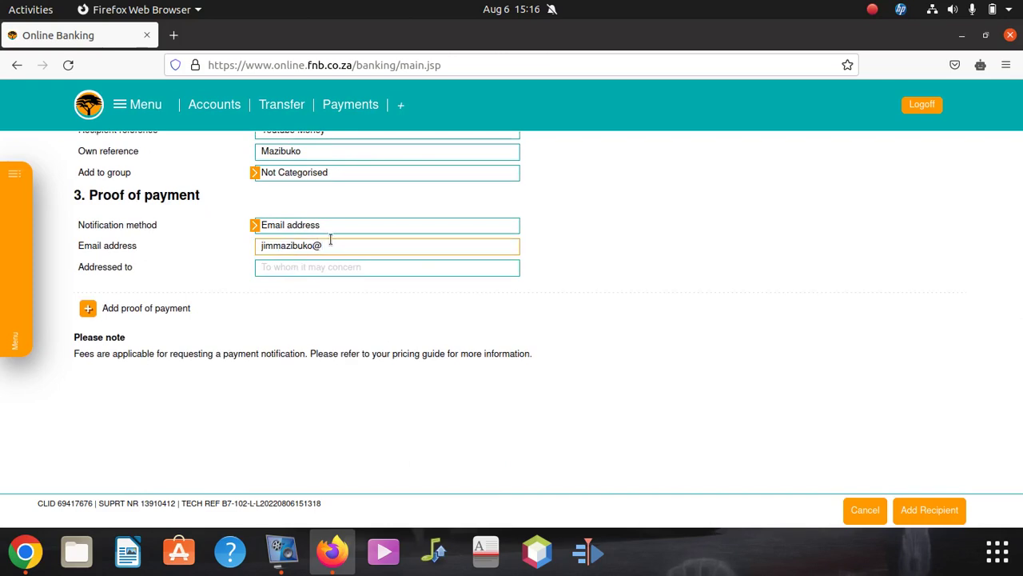
text(toyotasa.co.za)
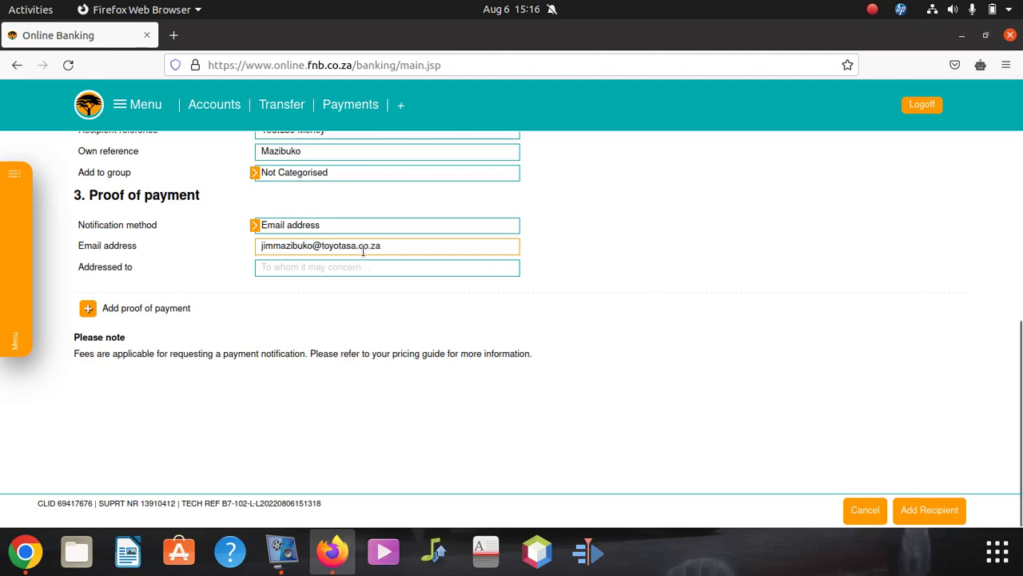
- Address the notification with a greeting to the recipient mentioning the car payment
click(355, 272)
text(Hi Mazin)
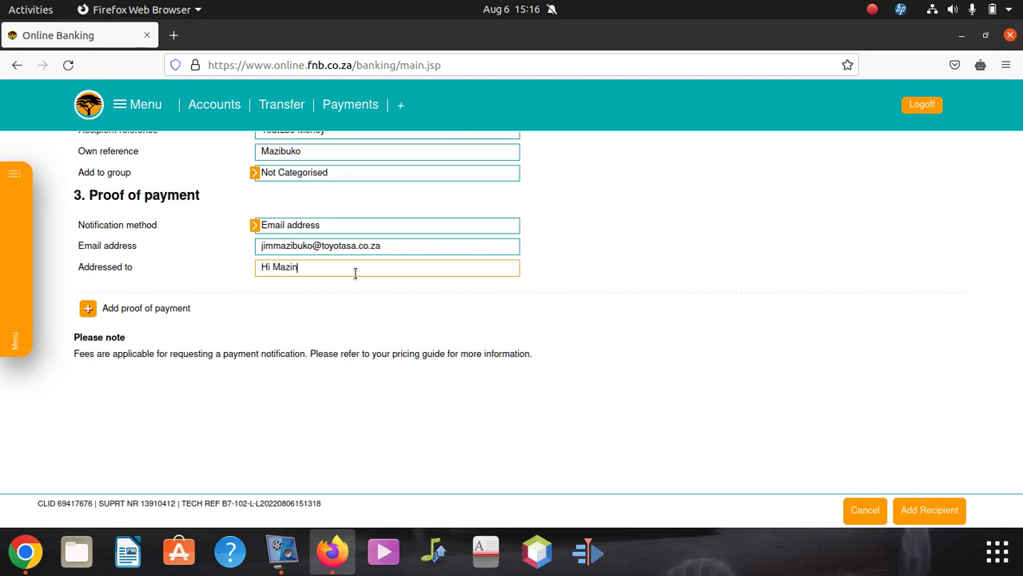
key(BackSpace)
text(buko car payment i)
key(BackSpace)
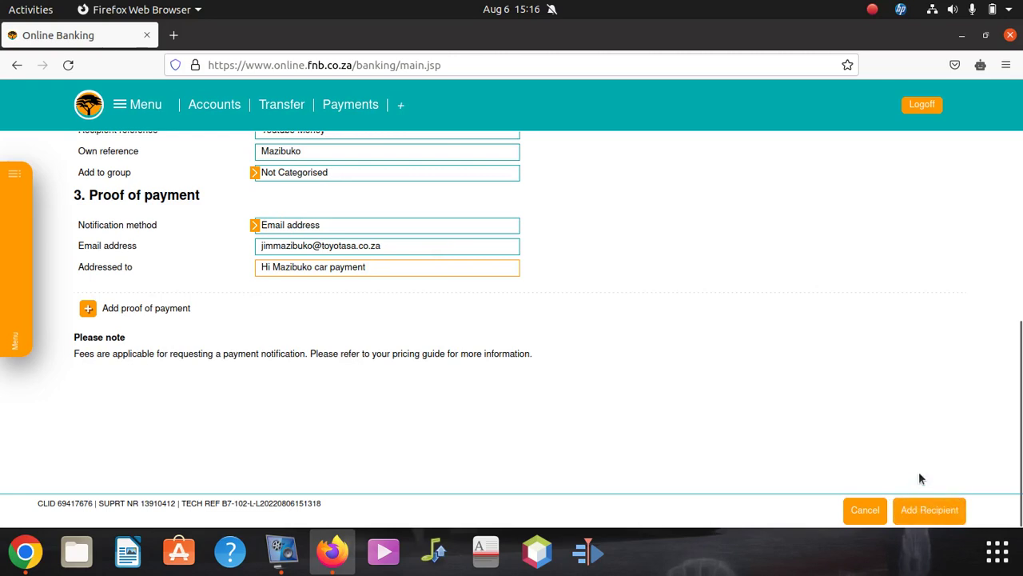
- Submit the recipient details, dismiss the invalid account number error and resubmit
click(927, 512)
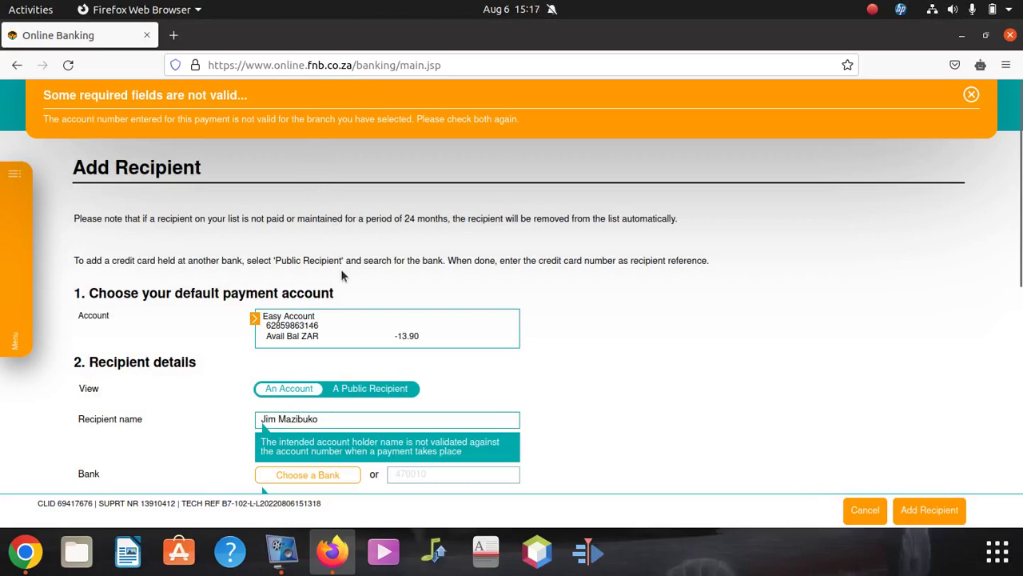
scroll(408, 301, down, 5)
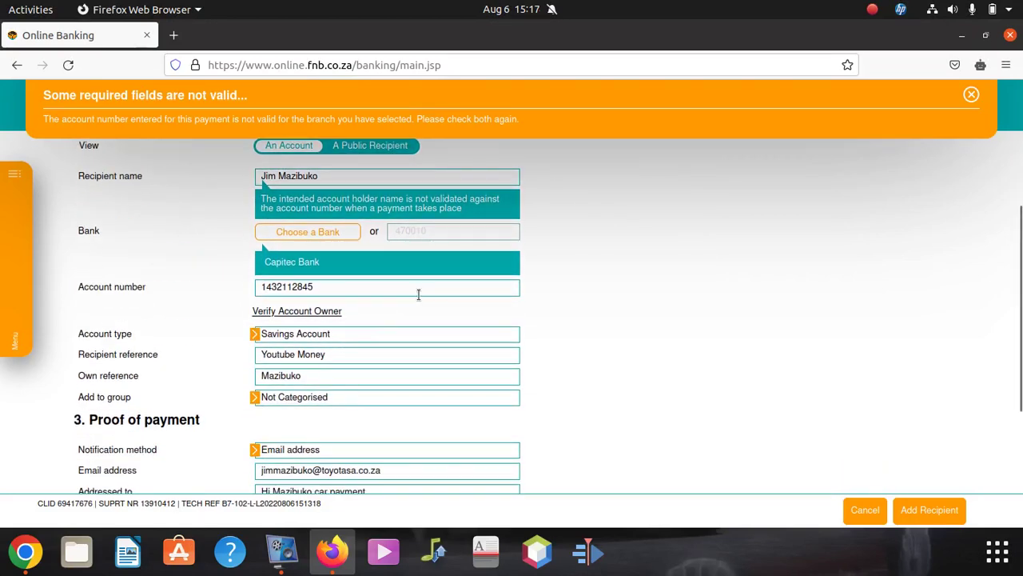
scroll(415, 293, up, 5)
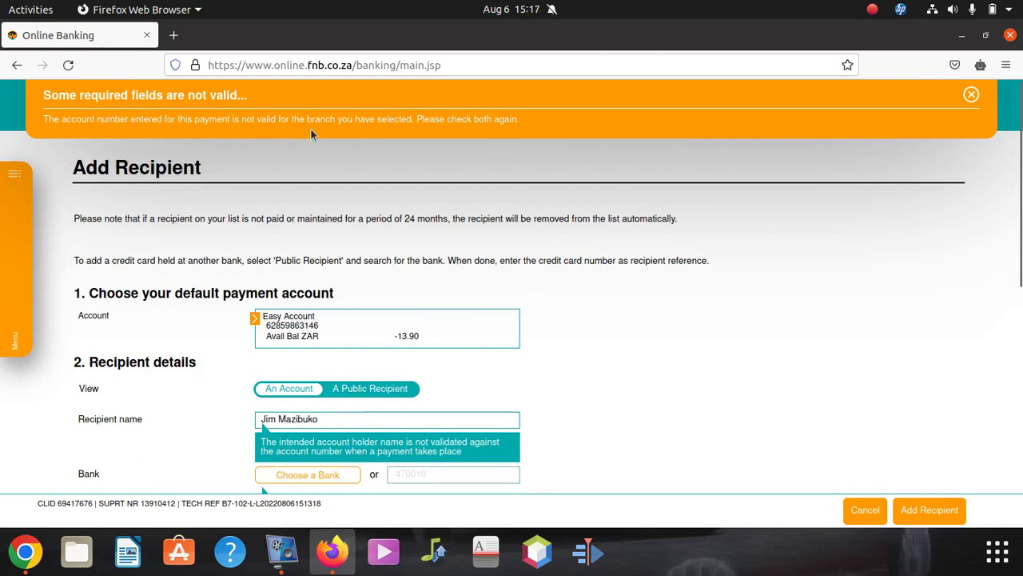
click(340, 120)
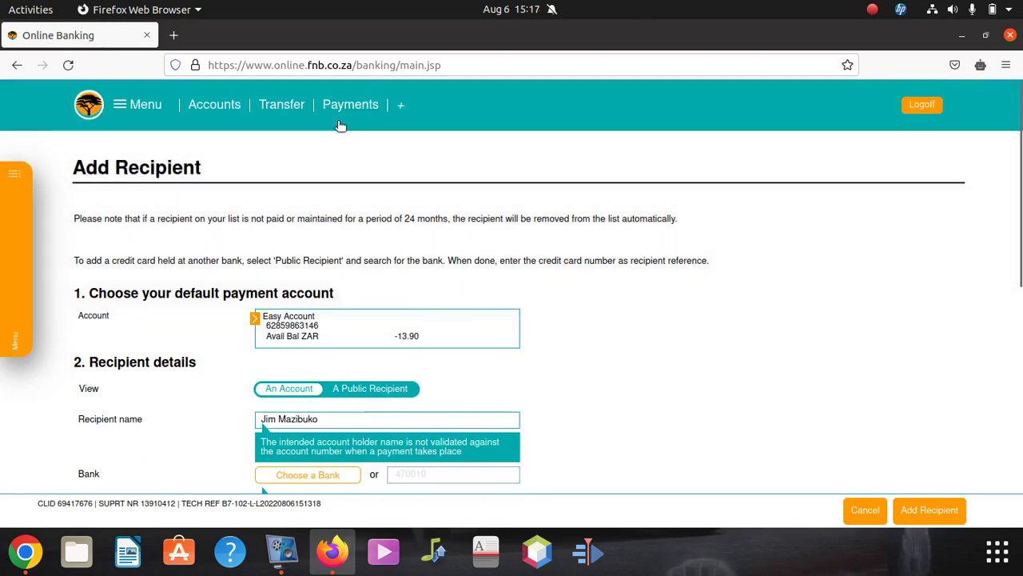
scroll(570, 349, down, 10)
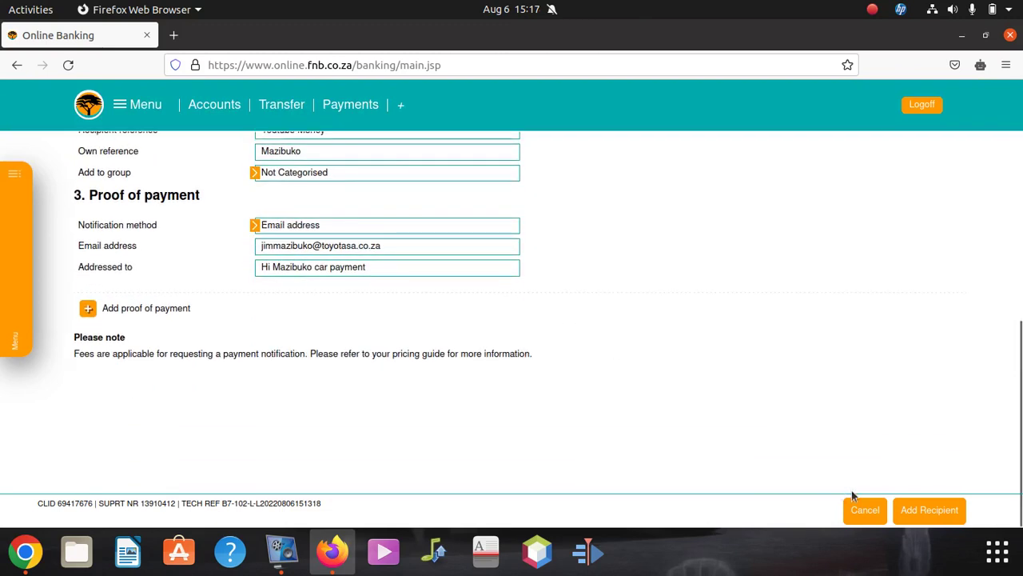
click(912, 511)
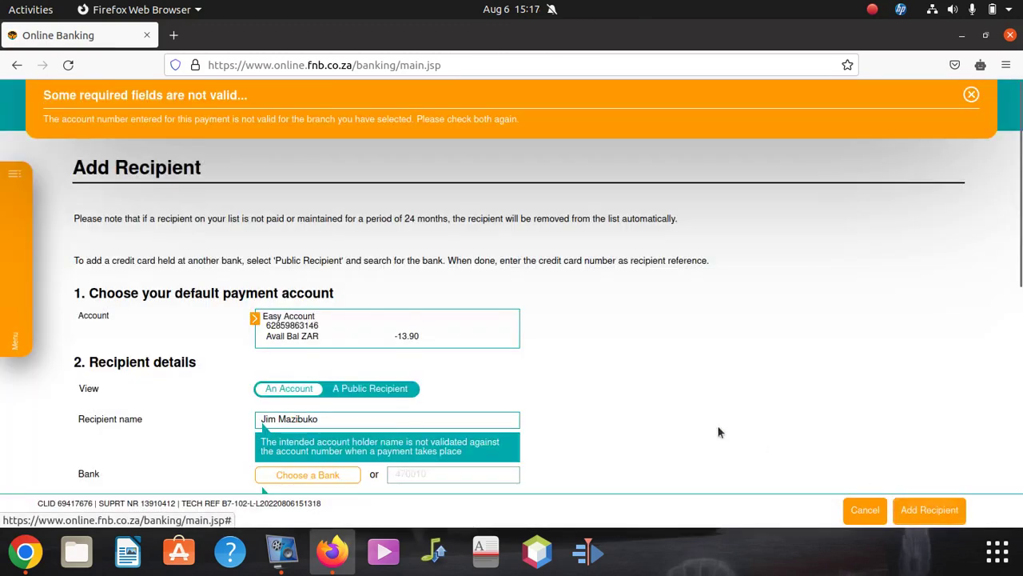
scroll(525, 381, down, 2)
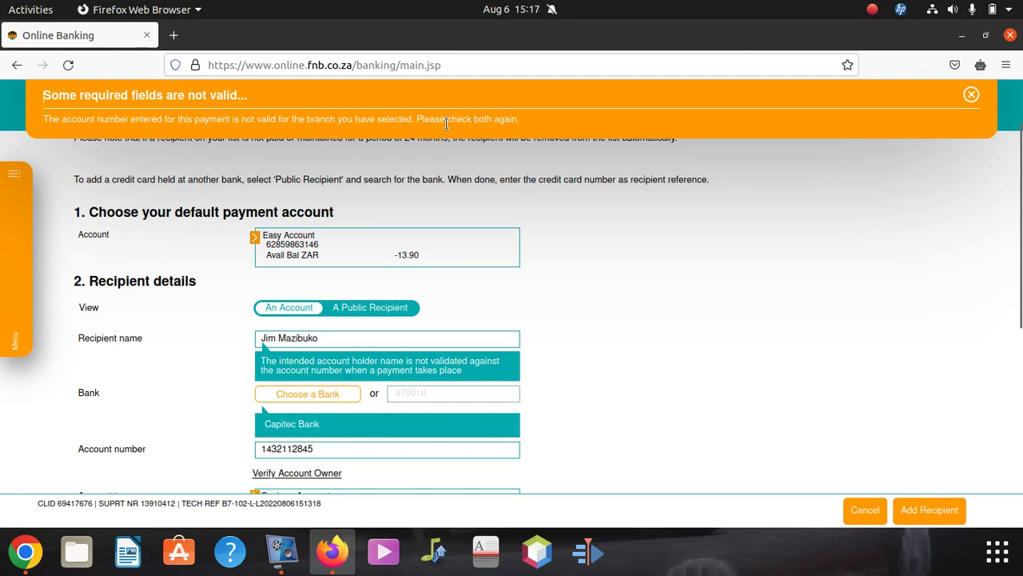
scroll(456, 228, down, 3)
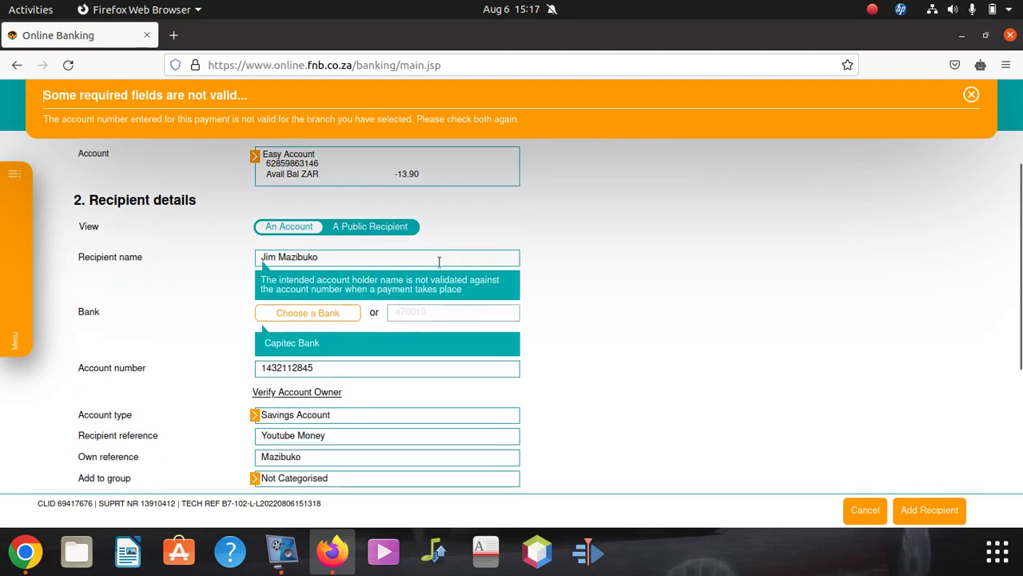
scroll(402, 330, down, 2)
- Change the last digit of the account number from 5 to 6
click(324, 286)
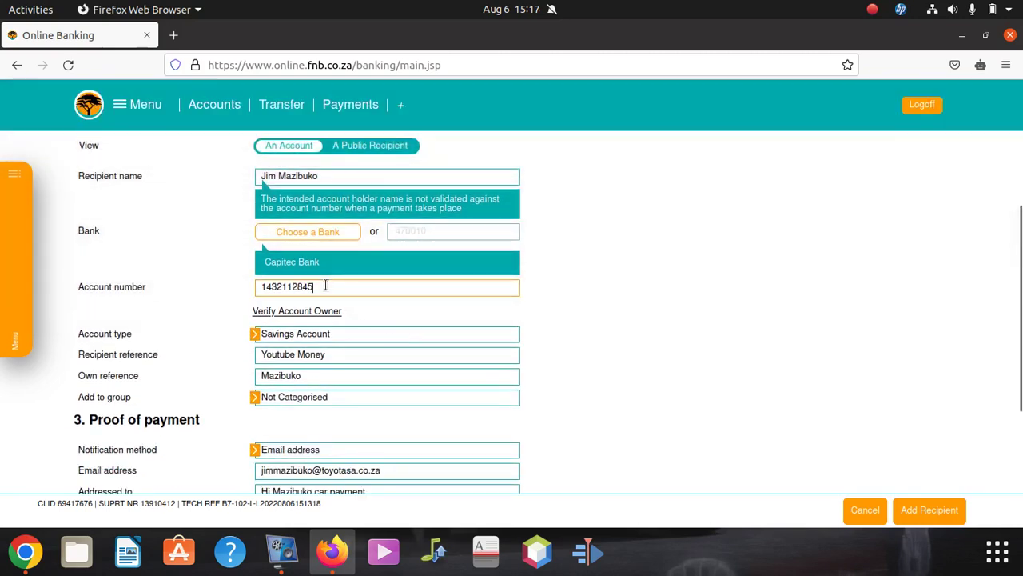
key(BackSpace)
text(6)
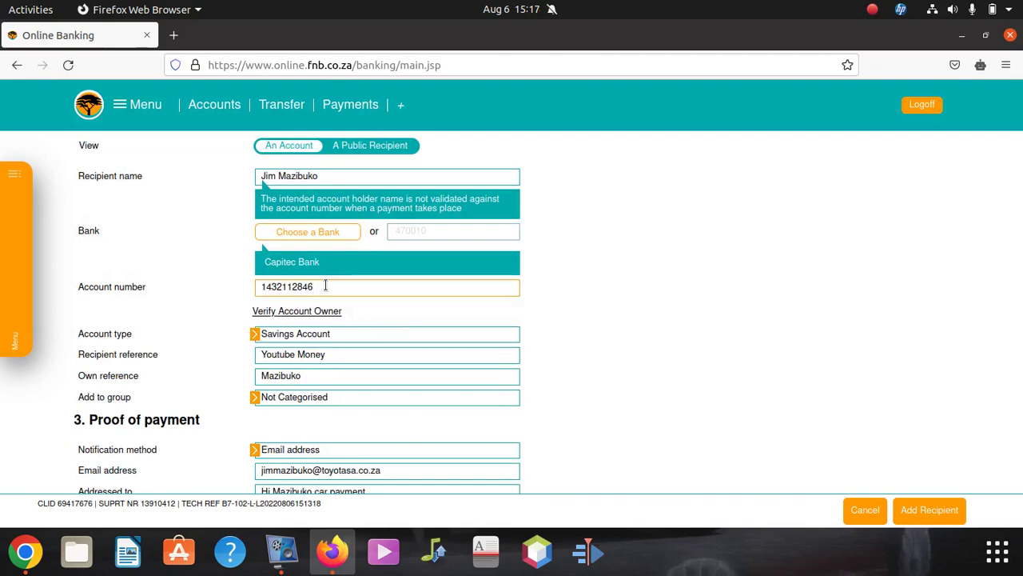
scroll(615, 404, down, 1)
scroll(615, 404, down, 5)
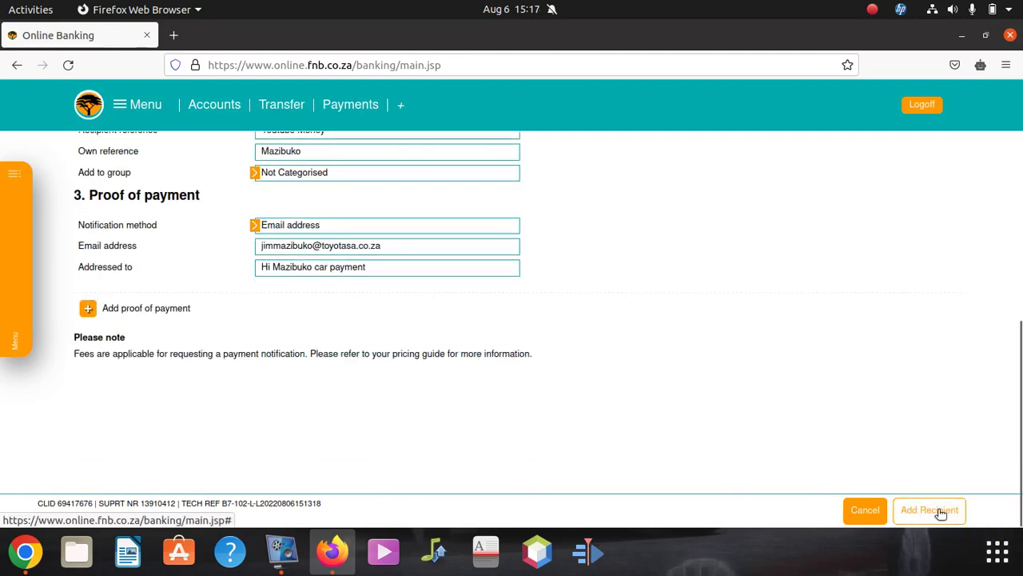
- Submit the corrected Capitec savings recipient and confirm it on the Please Confirm page
click(929, 510)
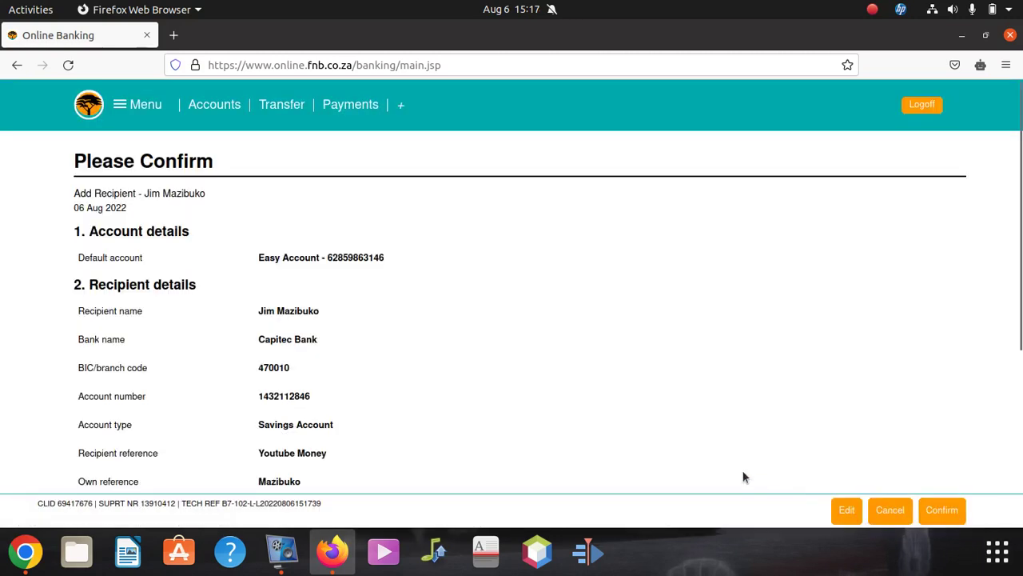
scroll(857, 400, down, 6)
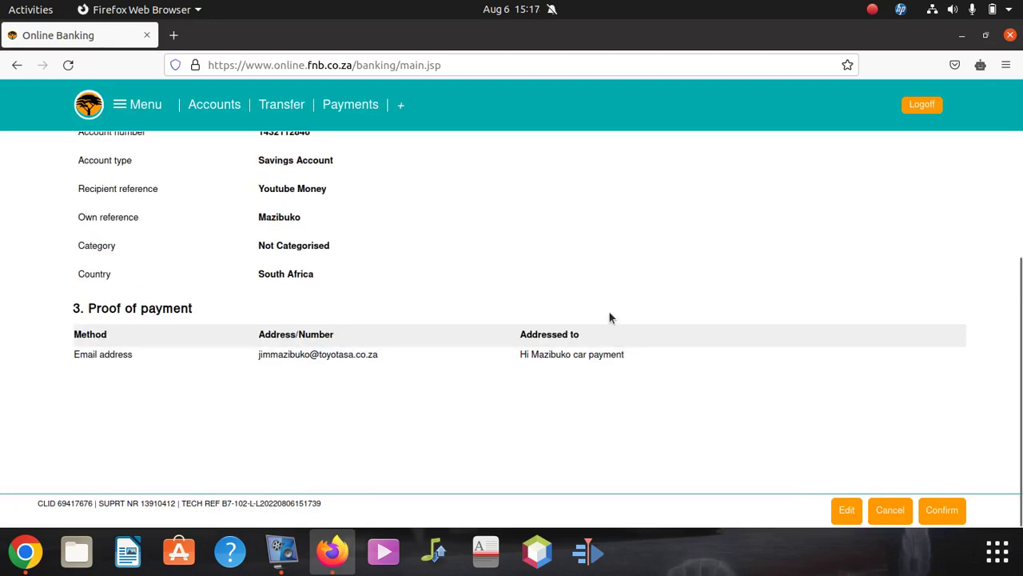
click(946, 507)
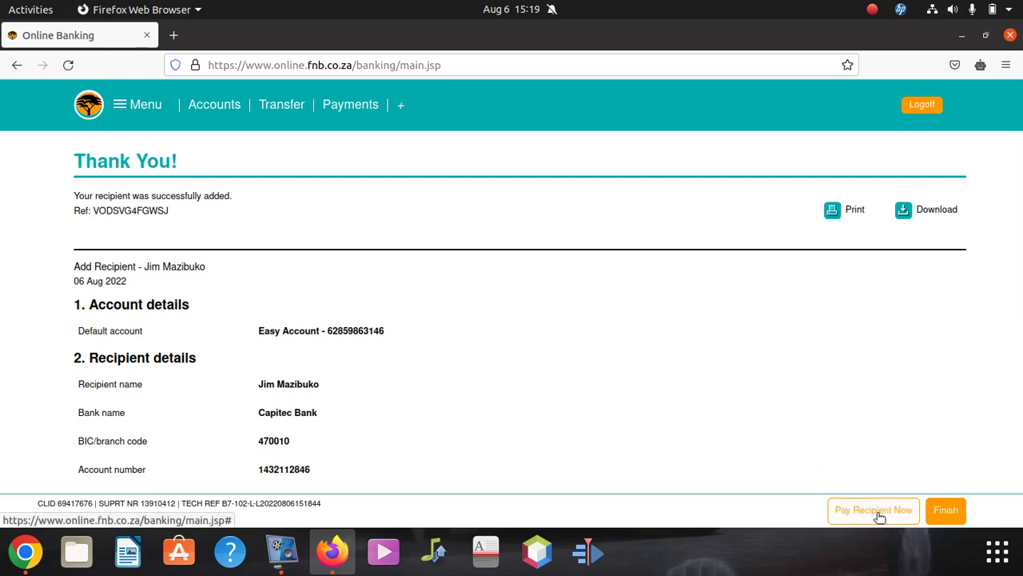
- Start paying the new recipient with an amount of 1.00 from Easy Account
click(876, 512)
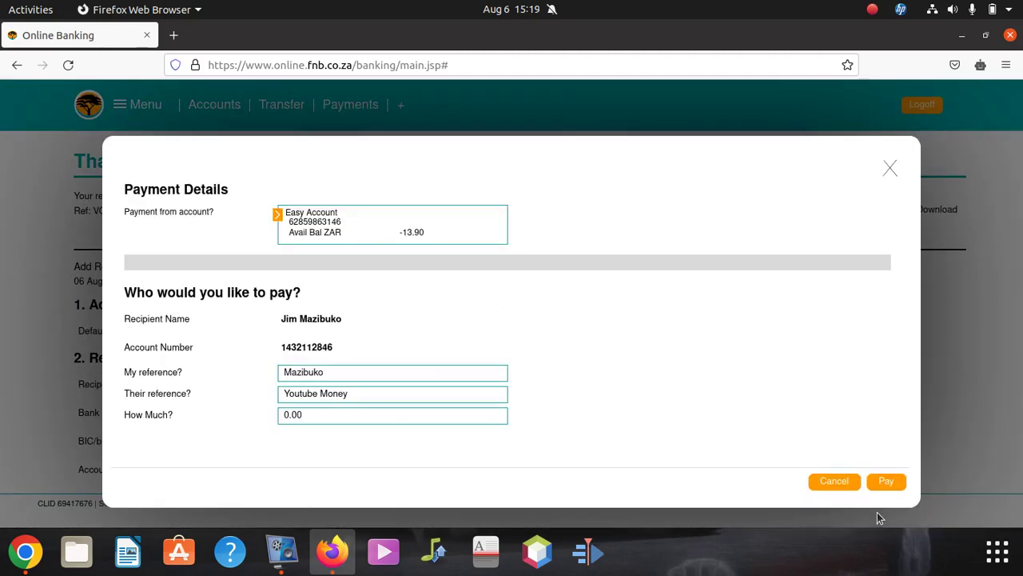
click(325, 414)
text(1)
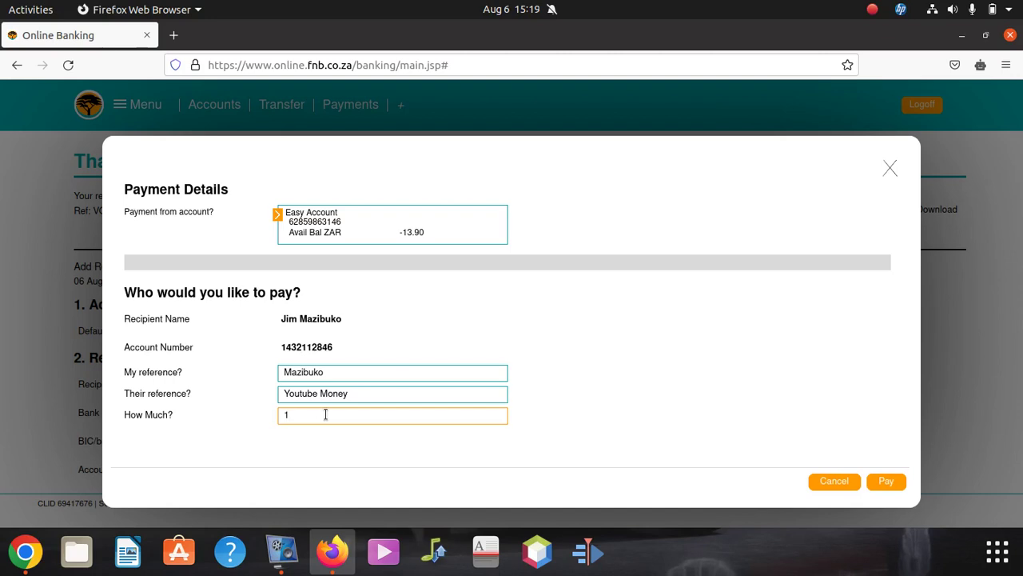
click(397, 234)
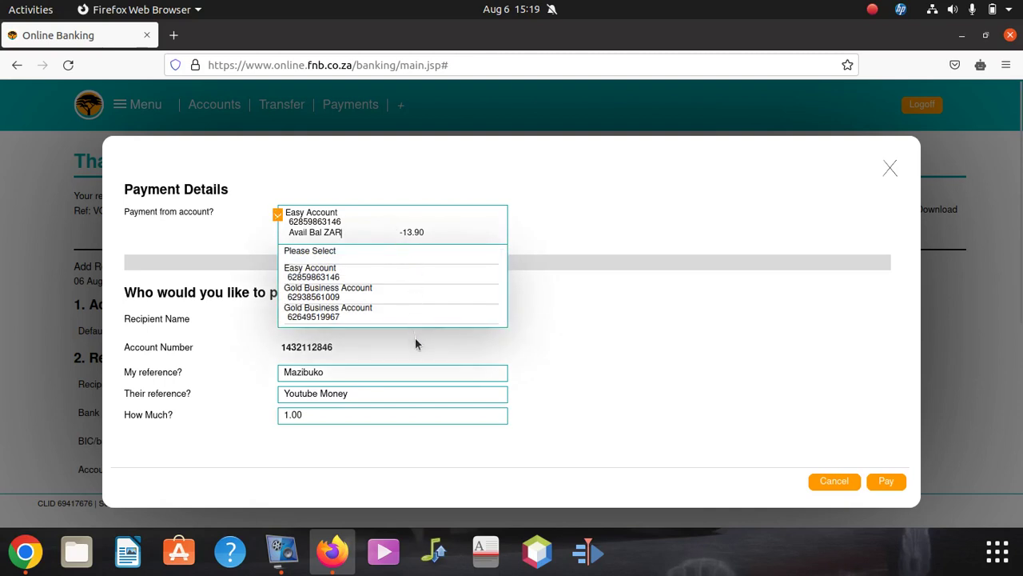
click(560, 213)
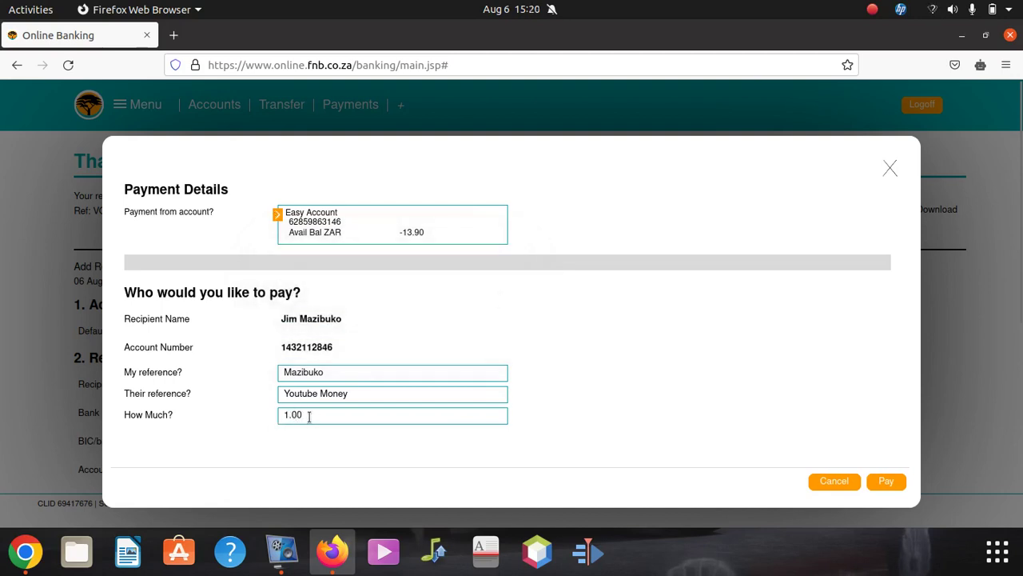
- Change the payment amount to 10,000,000 and submit it
click(316, 415)
key(BackSpace)
key(BackSpace)
key(BackSpace)
key(BackSpace)
text(10,000,000)
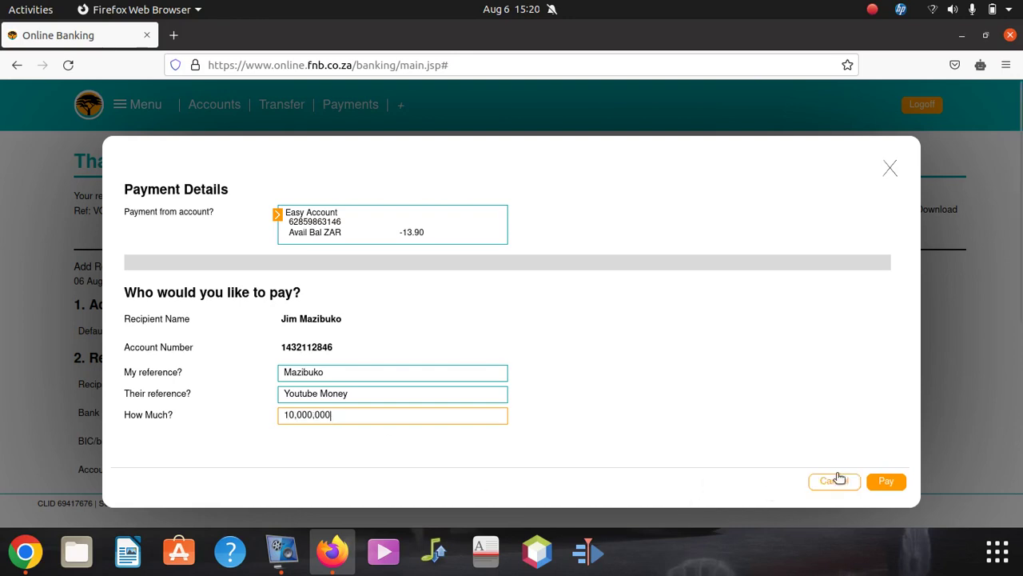
click(886, 482)
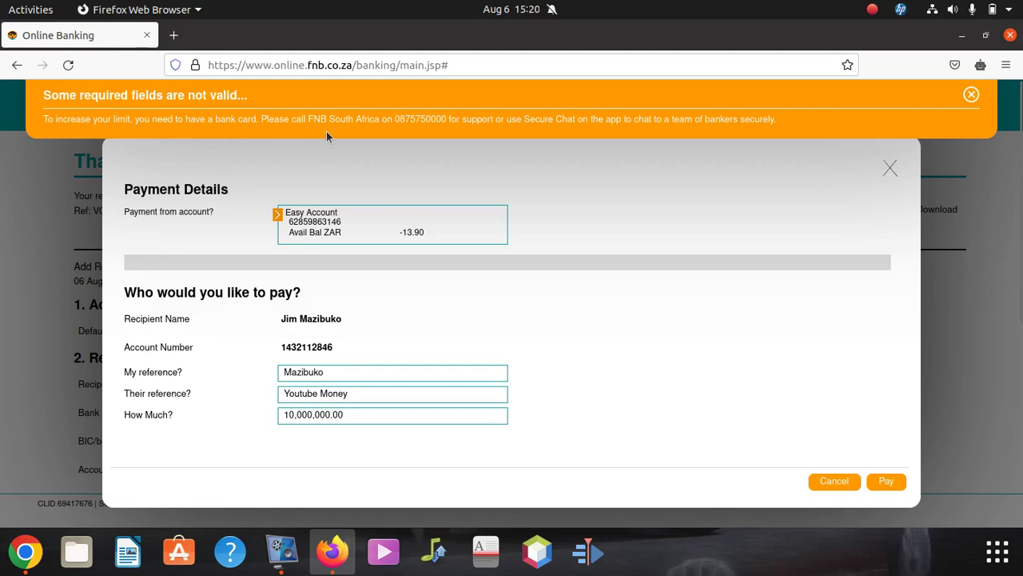
- Retry the payment with an amount of 10,000.00
click(368, 414)
key(BackSpace)
key(BackSpace)
key(BackSpace)
key(BackSpace)
key(BackSpace)
key(BackSpace)
key(BackSpace)
key(BackSpace)
key(BackSpace)
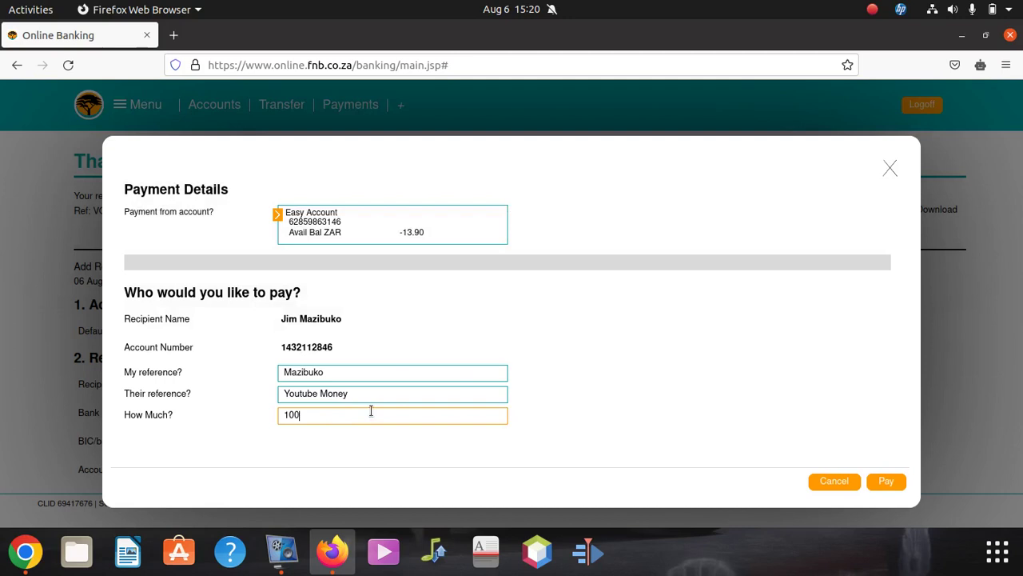
text(000)
click(885, 483)
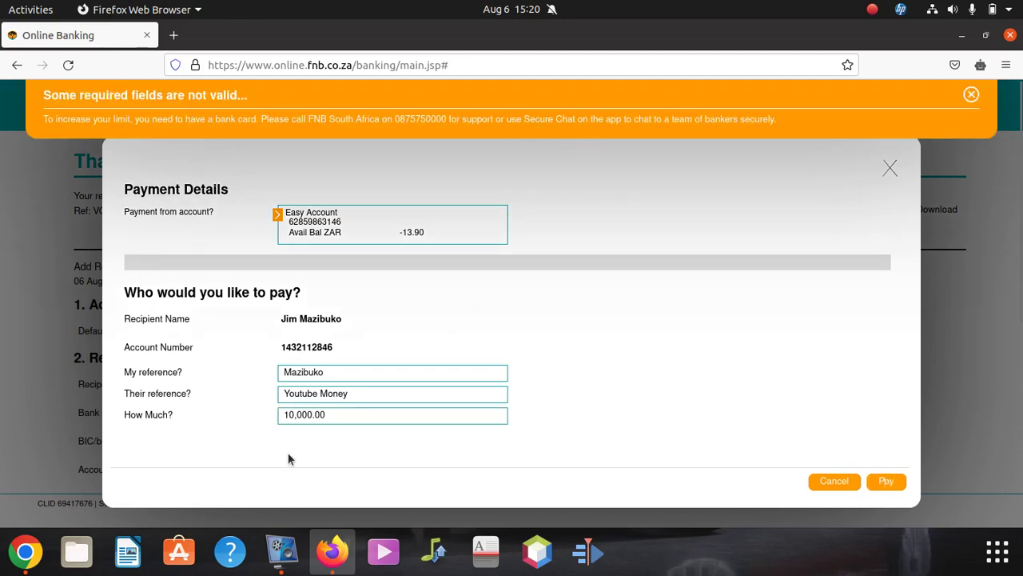
- Retry with 1,000.00, then cancel the payment dialog without paying
click(326, 414)
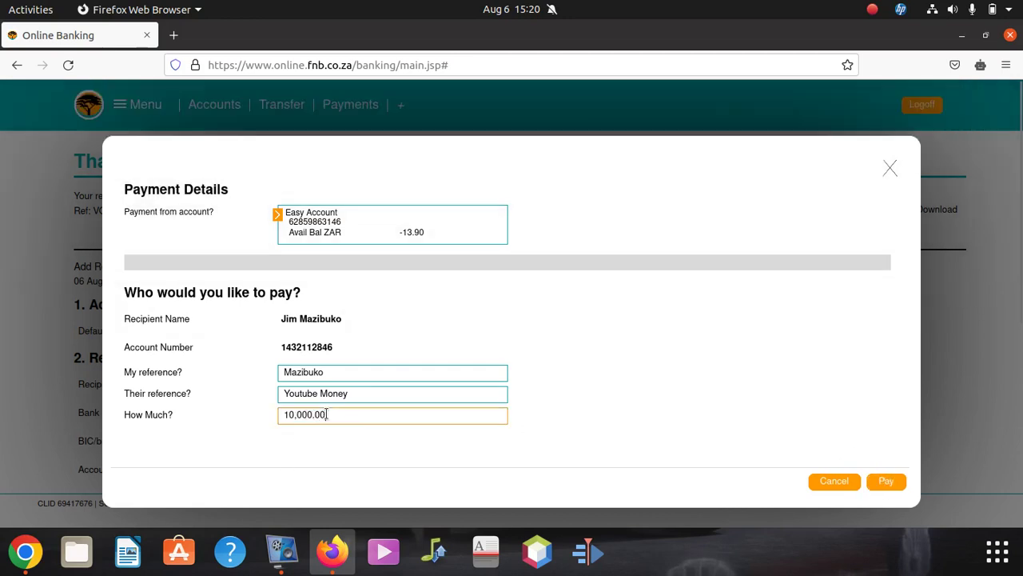
key(BackSpace)
key(BackSpace)
key(BackSpace)
key(BackSpace)
key(BackSpace)
key(BackSpace)
key(BackSpace)
text(0)
key(BackSpace)
text(00)
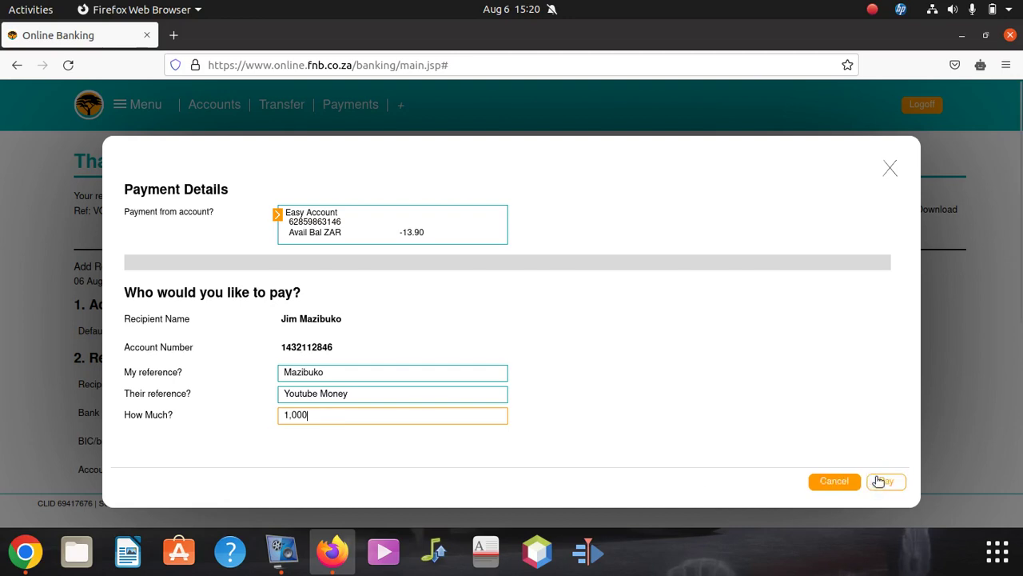
click(883, 480)
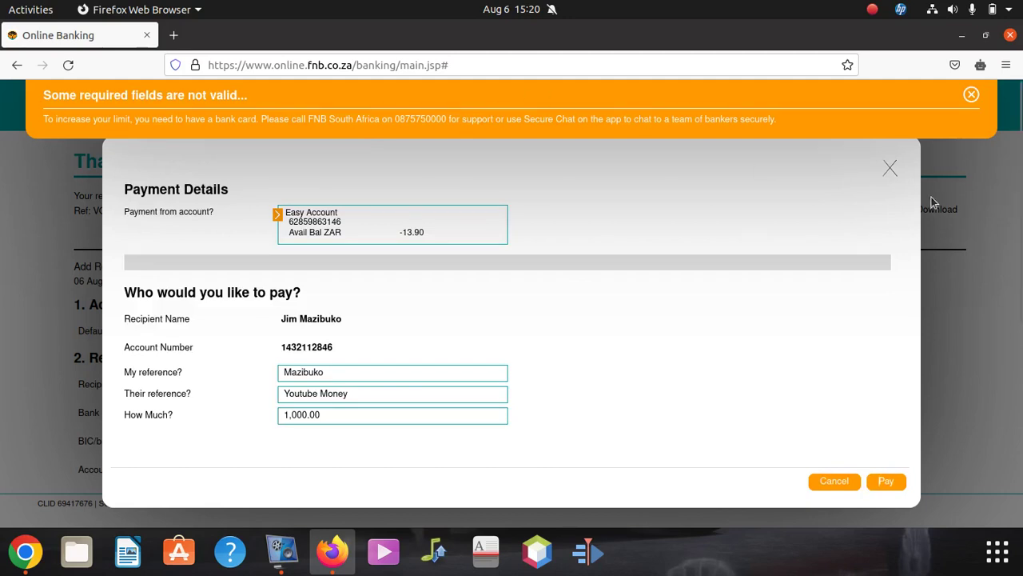
click(888, 169)
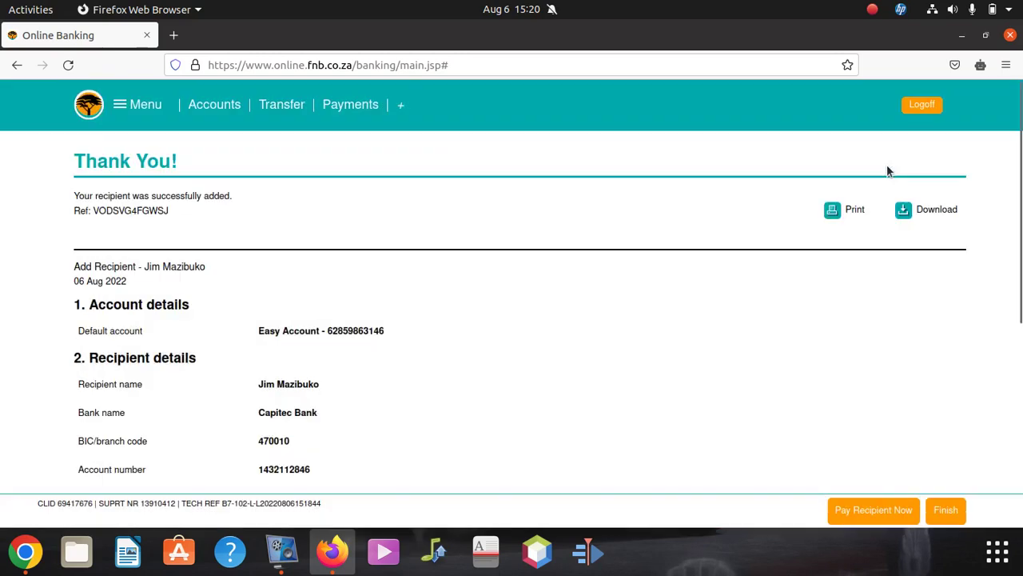